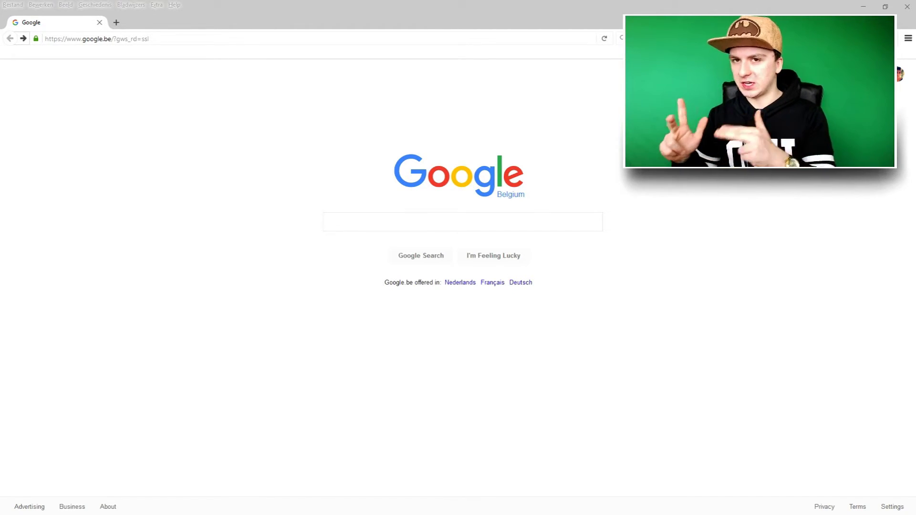
Search Google for 'clr browser'
{"action": "left_click", "coordinate": [438, 218]}
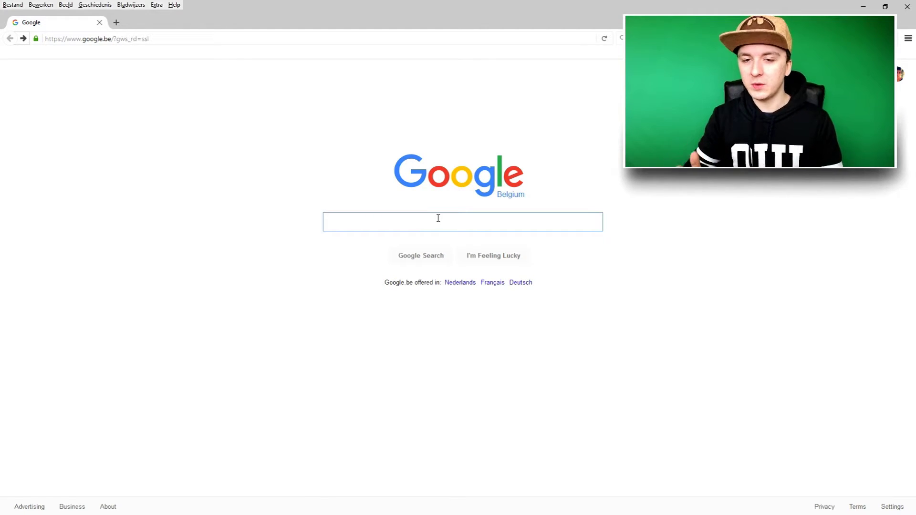
{"action": "type", "text": "c"}
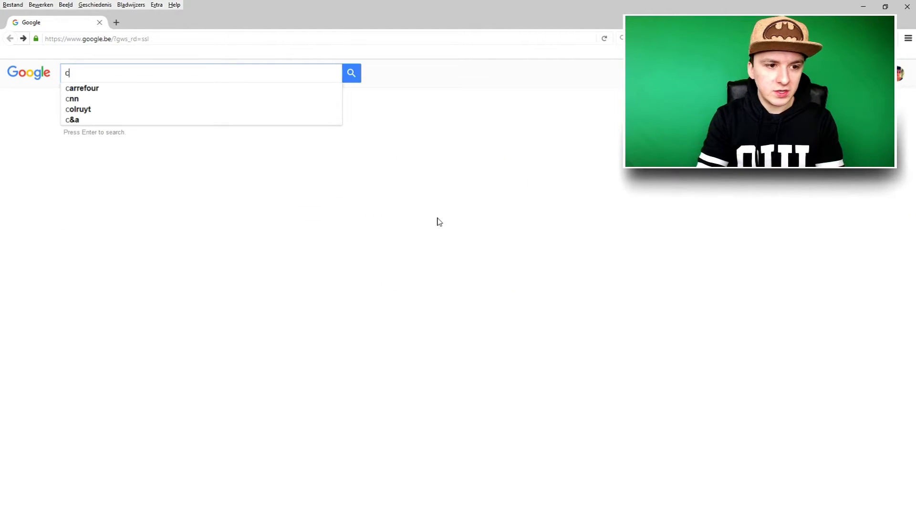
{"action": "type", "text": "lr browser"}
{"action": "key", "text": "Return"}
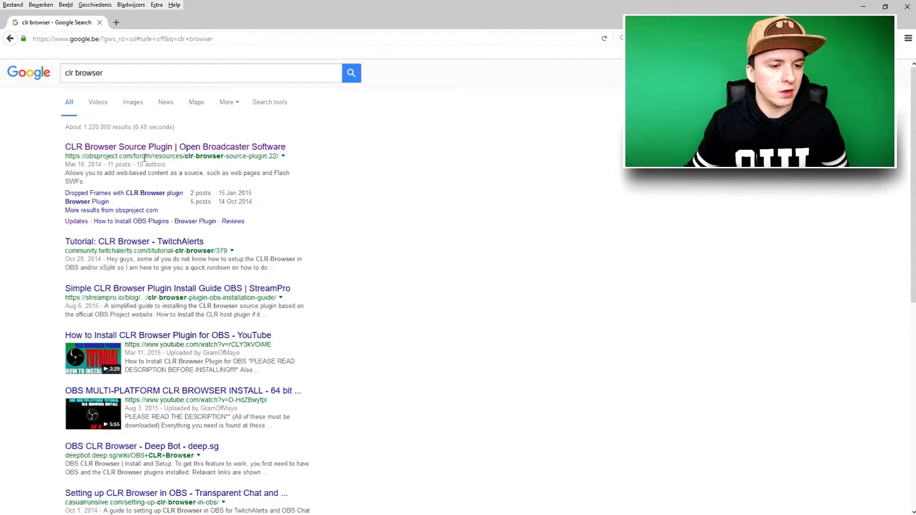
Open the CLR Browser Source Plugin page on obsproject.com from the results
{"action": "left_click", "coordinate": [188, 148]}
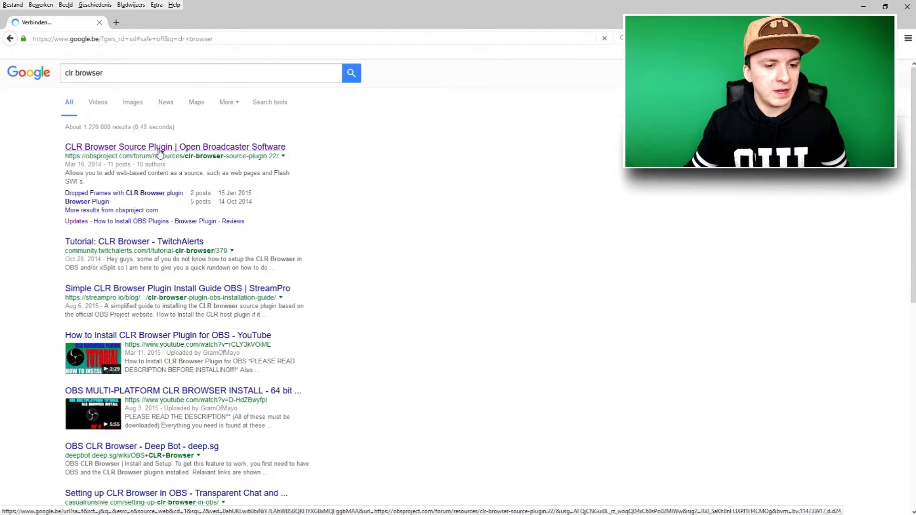
{"action": "scroll", "coordinate": [391, 203], "scroll_direction": "down", "scroll_amount": 5}
{"action": "scroll", "coordinate": [329, 317], "scroll_direction": "down", "scroll_amount": 2}
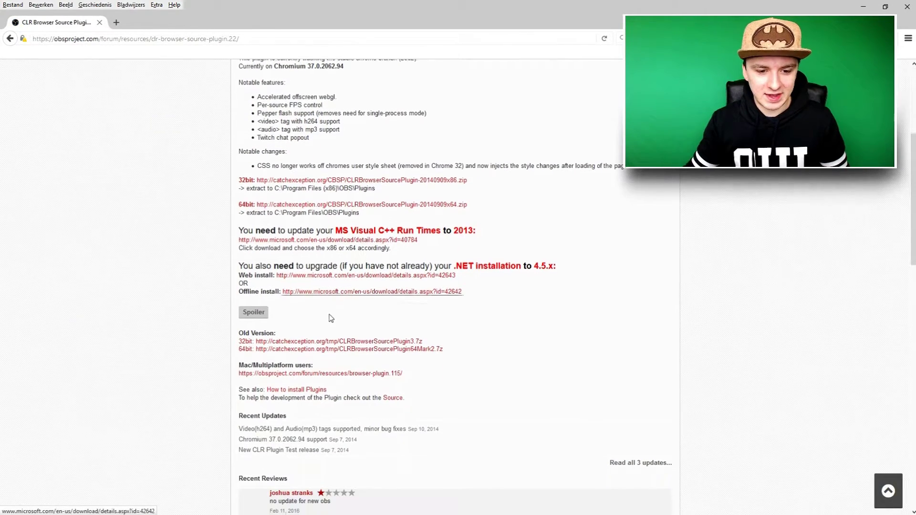
{"action": "scroll", "coordinate": [362, 227], "scroll_direction": "up", "scroll_amount": 4}
{"action": "scroll", "coordinate": [362, 227], "scroll_direction": "up", "scroll_amount": 2}
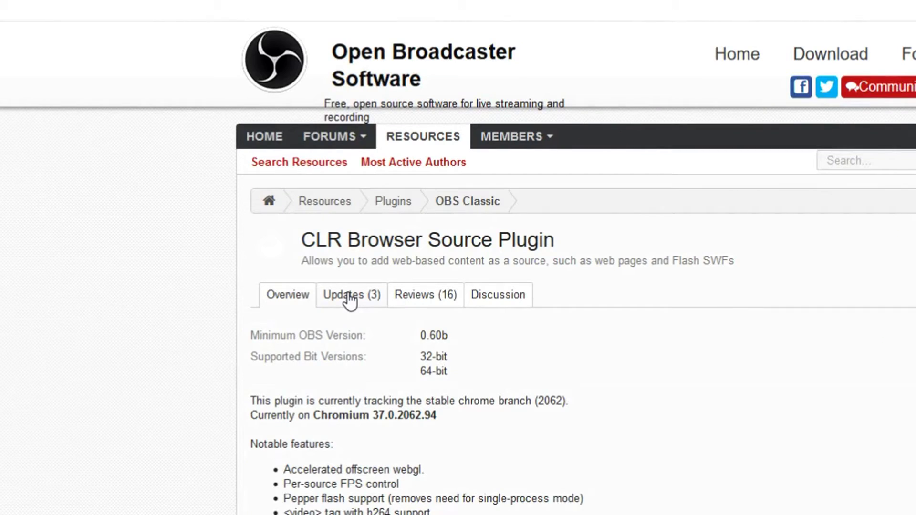
Show the plugin's Updates list with its 32bit and 64bit download links
{"action": "left_click", "coordinate": [294, 213]}
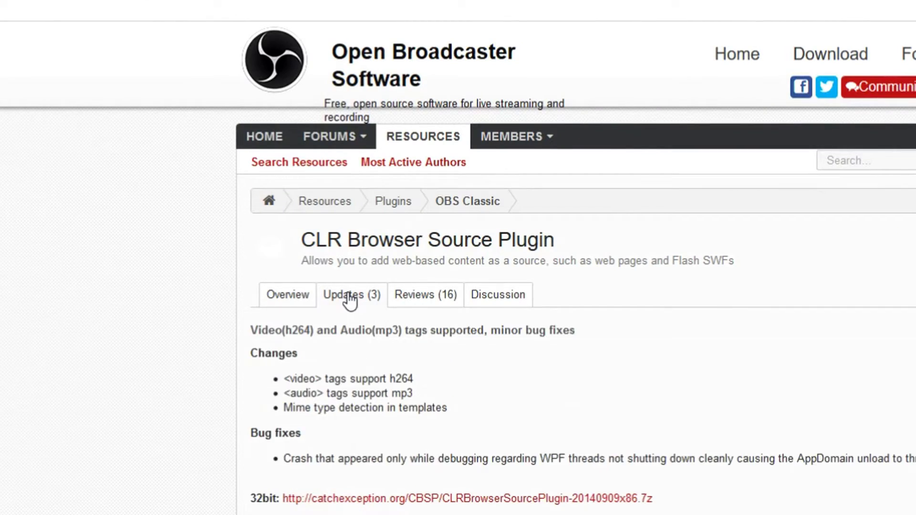
{"action": "scroll", "coordinate": [350, 301], "scroll_direction": "down", "scroll_amount": 5}
{"action": "scroll", "coordinate": [350, 301], "scroll_direction": "up", "scroll_amount": 2}
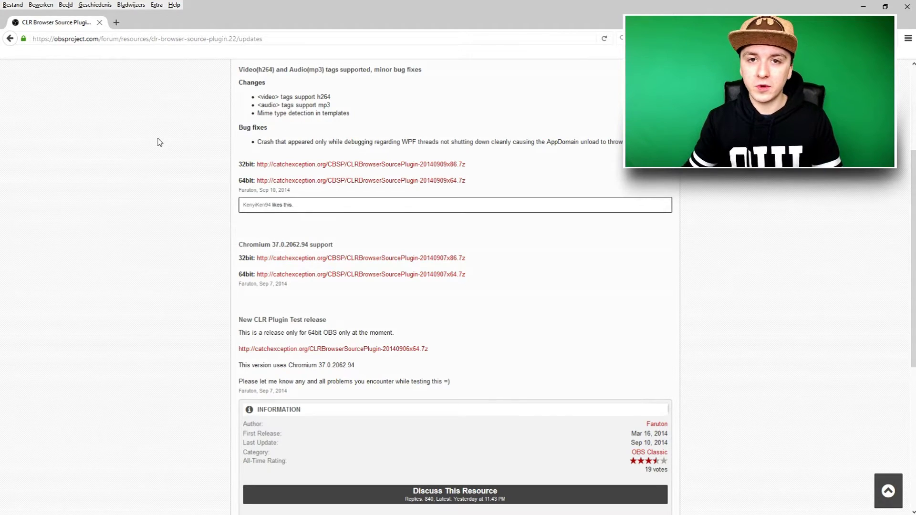
{"action": "key", "text": "super"}
{"action": "type", "text": "sys"}
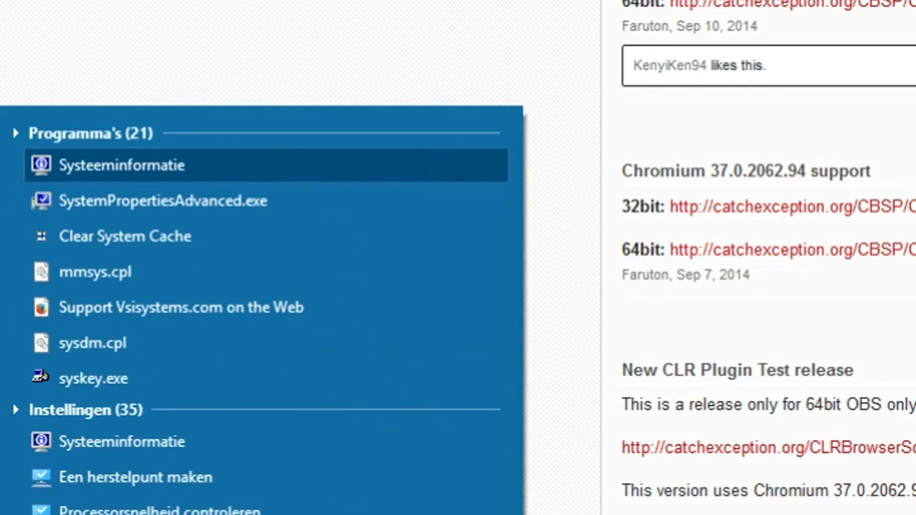
{"action": "type", "text": "t"}
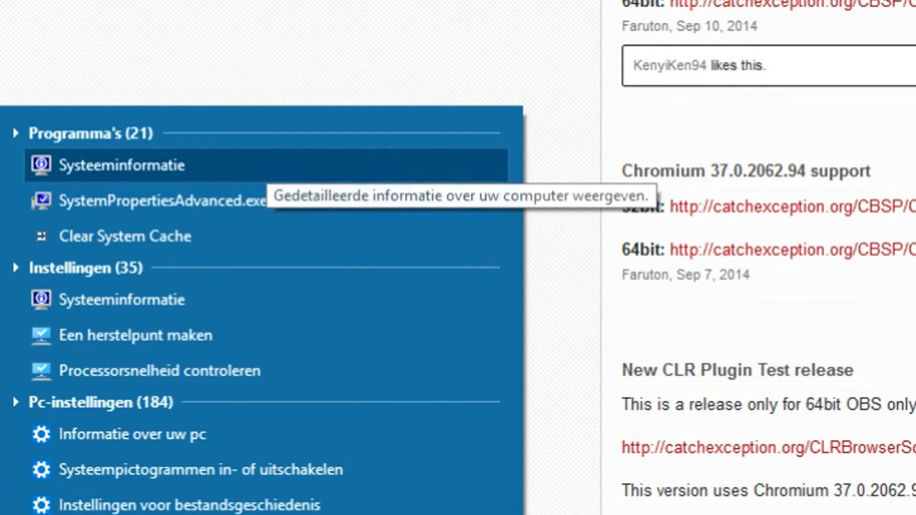
{"action": "left_click", "coordinate": [253, 167]}
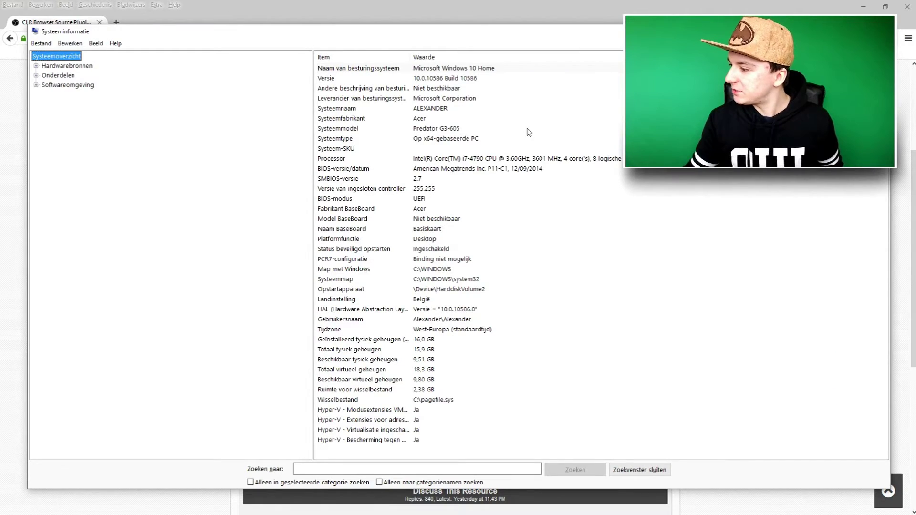
{"action": "left_click", "coordinate": [522, 119]}
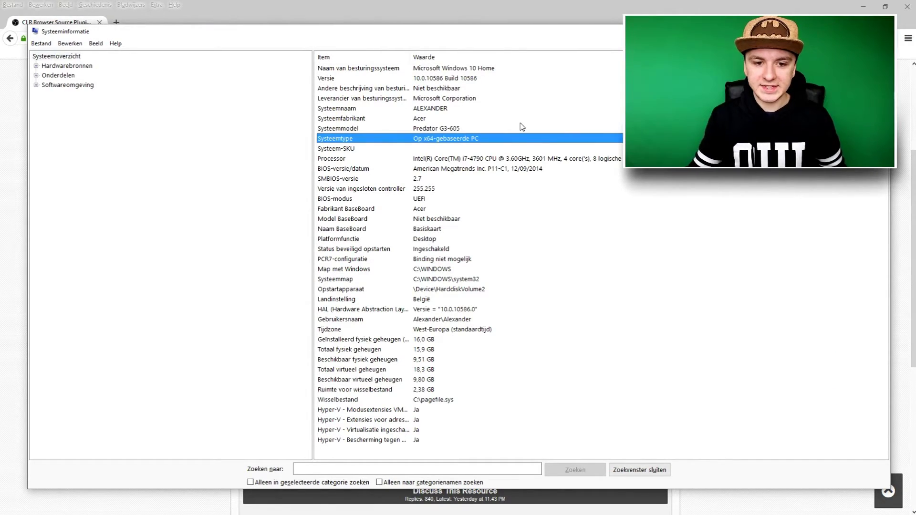
{"action": "left_click", "coordinate": [430, 141]}
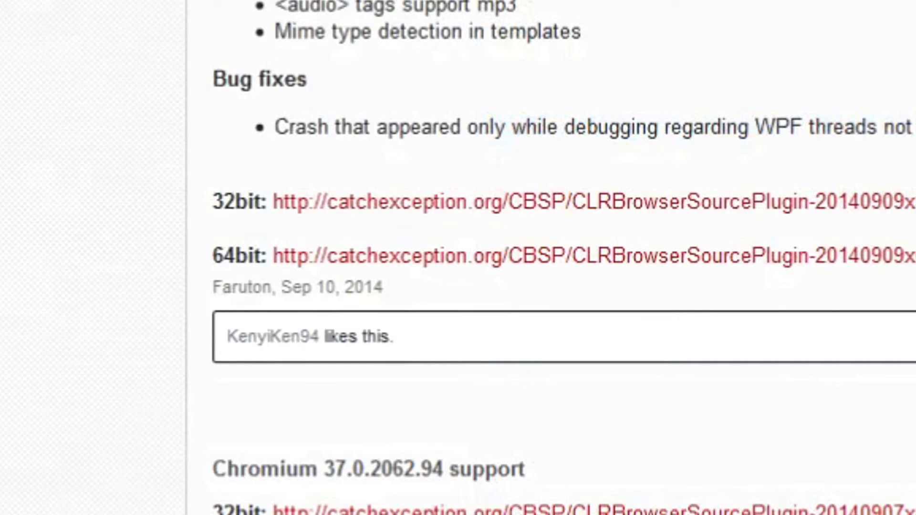
Save the 64-bit CLRBrowserSourcePlugin-20140909x64 archive to disk instead of opening it with WinRAR
{"action": "left_click", "coordinate": [411, 260]}
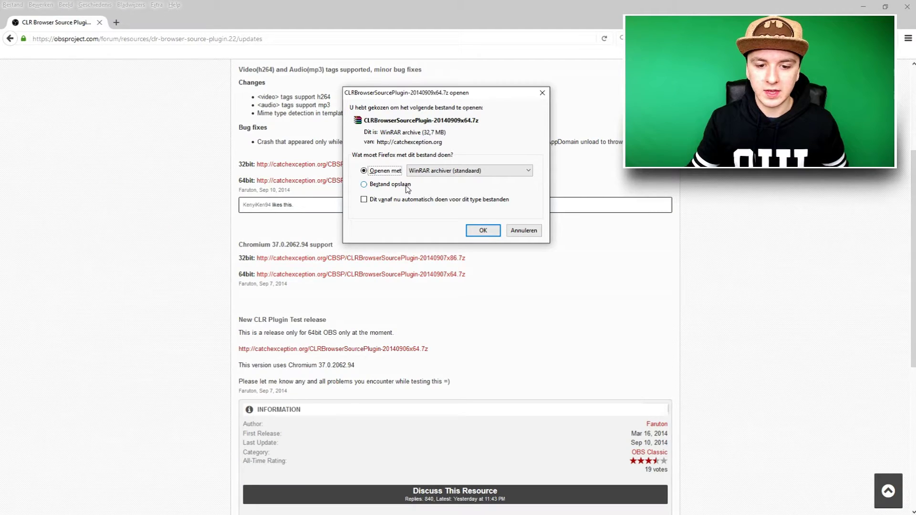
{"action": "left_click", "coordinate": [407, 186]}
{"action": "left_click", "coordinate": [393, 174]}
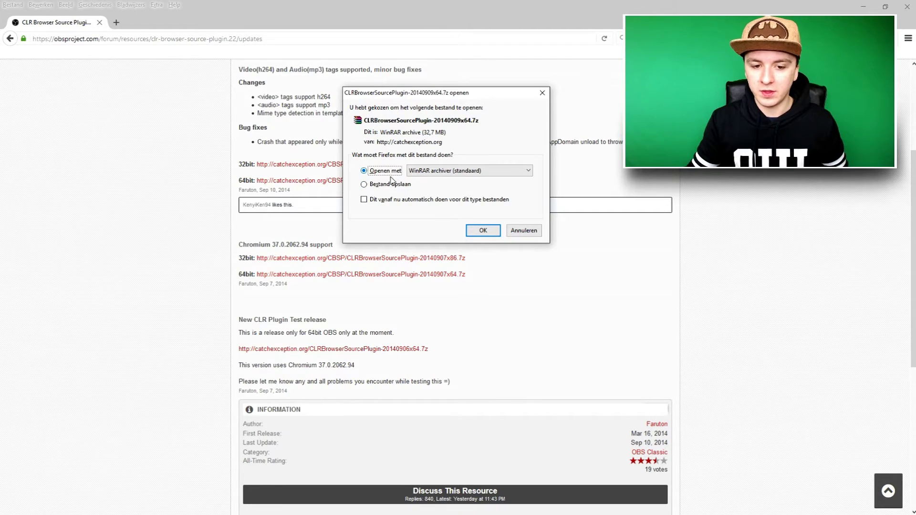
{"action": "left_click", "coordinate": [390, 186]}
{"action": "left_click", "coordinate": [477, 231]}
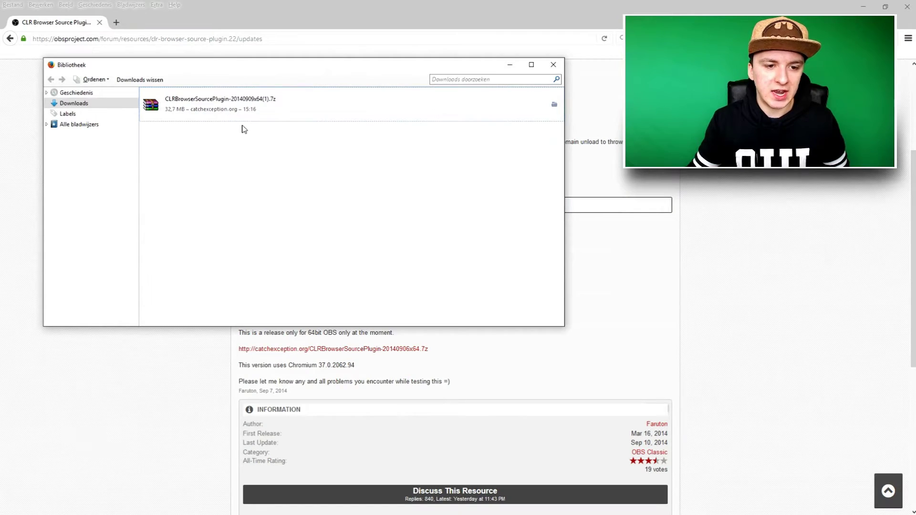
Open the download's containing folder and choose Extract files for the 64-bit archive
{"action": "right_click", "coordinate": [233, 110]}
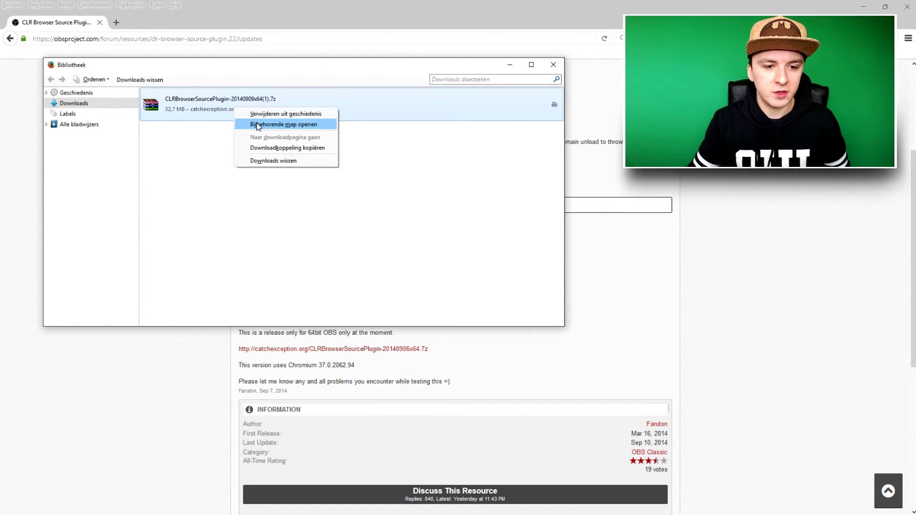
{"action": "left_click", "coordinate": [257, 124]}
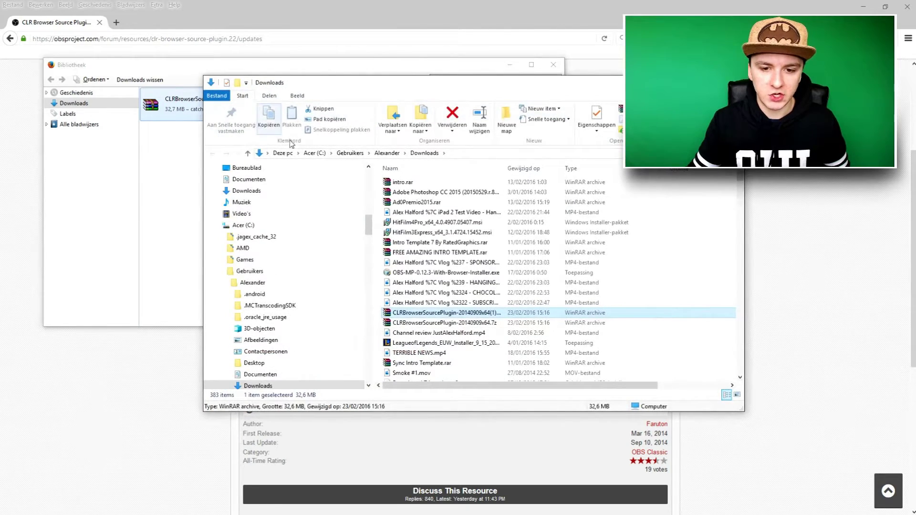
{"action": "right_click", "coordinate": [429, 309]}
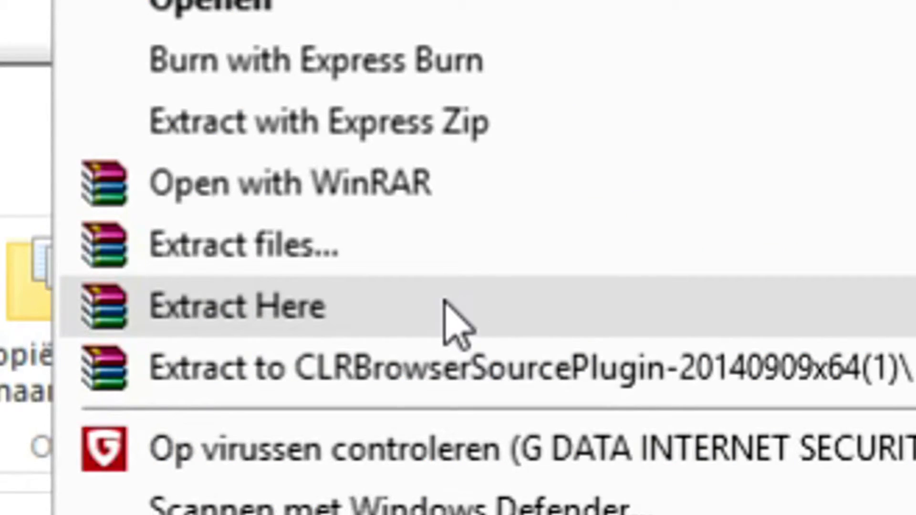
{"action": "left_click", "coordinate": [444, 246]}
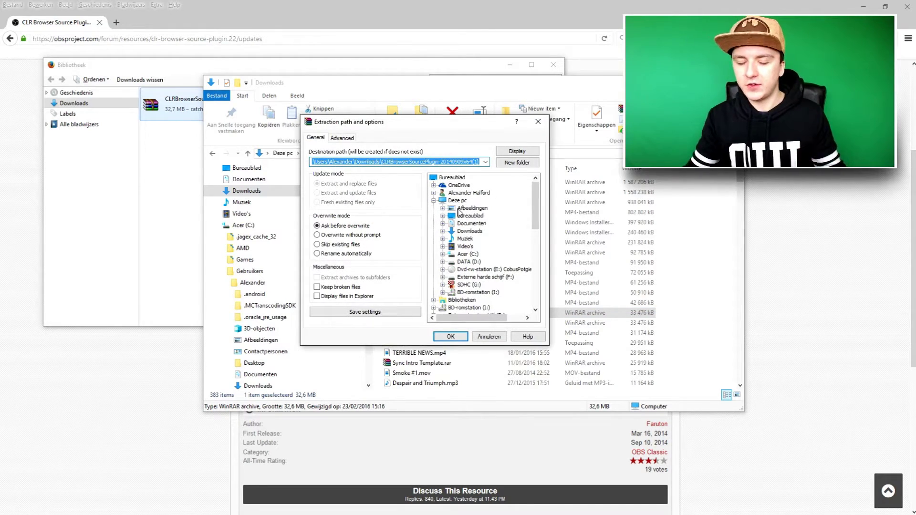
Extract into the desktop's CLR folder and open it to see CLRHostPlugin and CLRHostPlugin.dll
{"action": "double_click", "coordinate": [459, 178]}
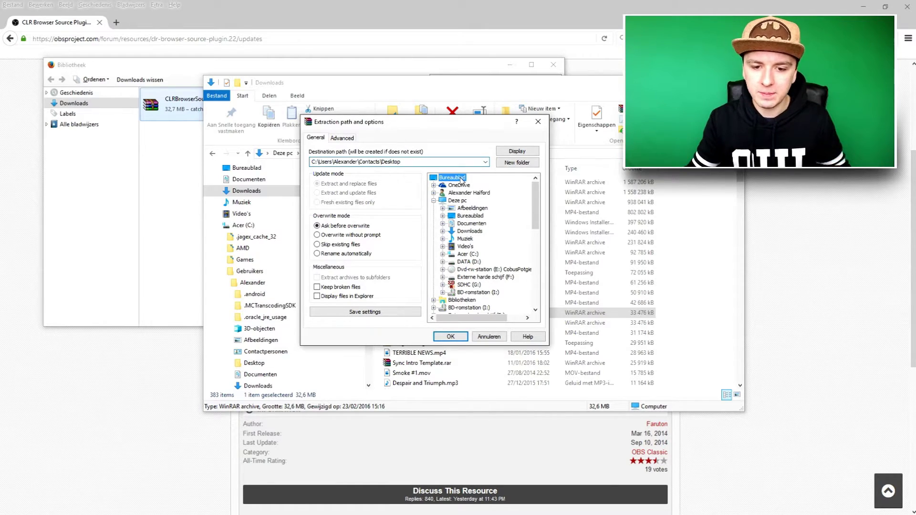
{"action": "double_click", "coordinate": [452, 177]}
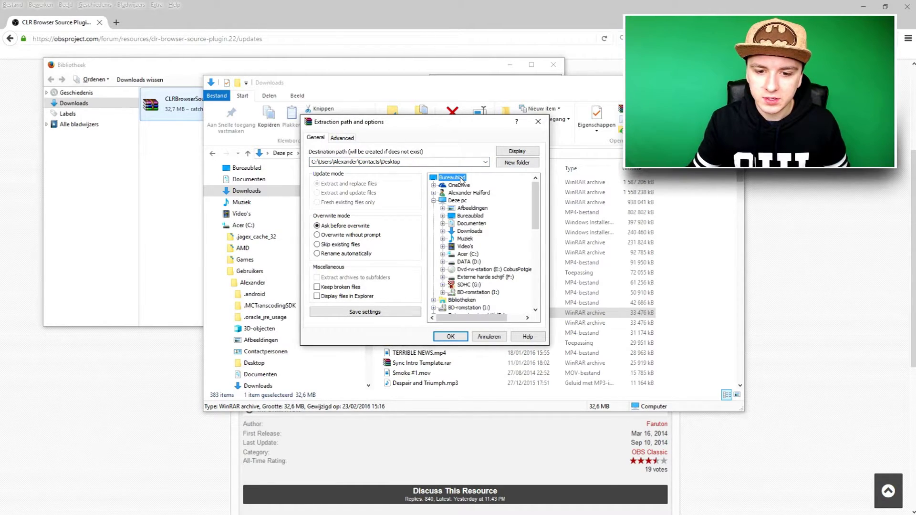
{"action": "scroll", "coordinate": [463, 186], "scroll_direction": "down", "scroll_amount": 4}
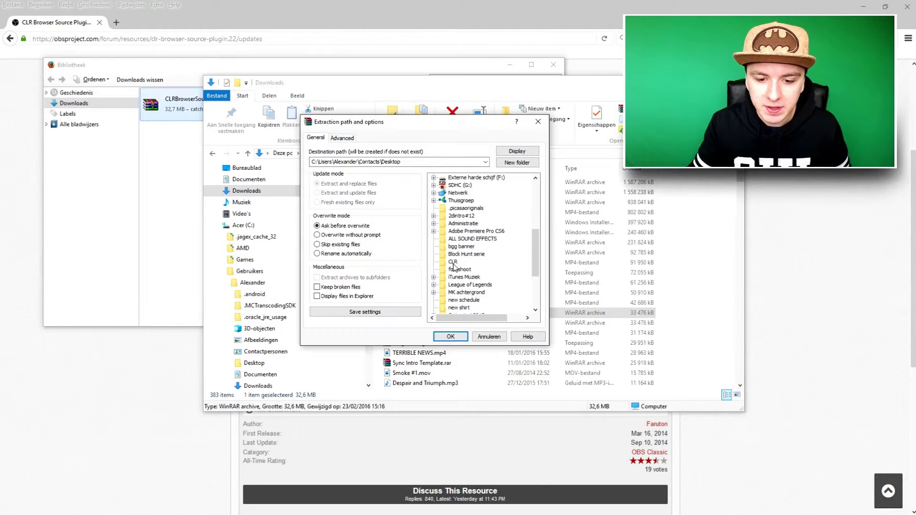
{"action": "left_click", "coordinate": [453, 265]}
{"action": "left_click", "coordinate": [451, 336]}
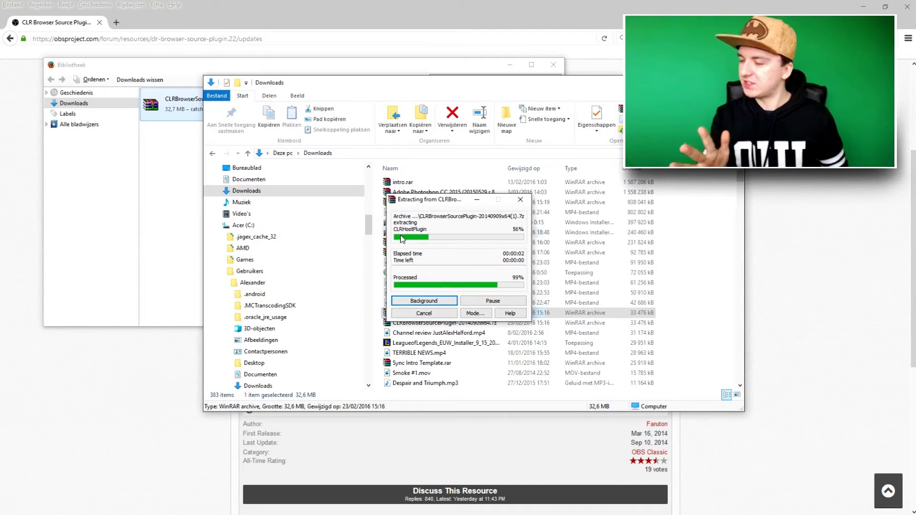
{"action": "left_click", "coordinate": [288, 169]}
{"action": "double_click", "coordinate": [467, 249]}
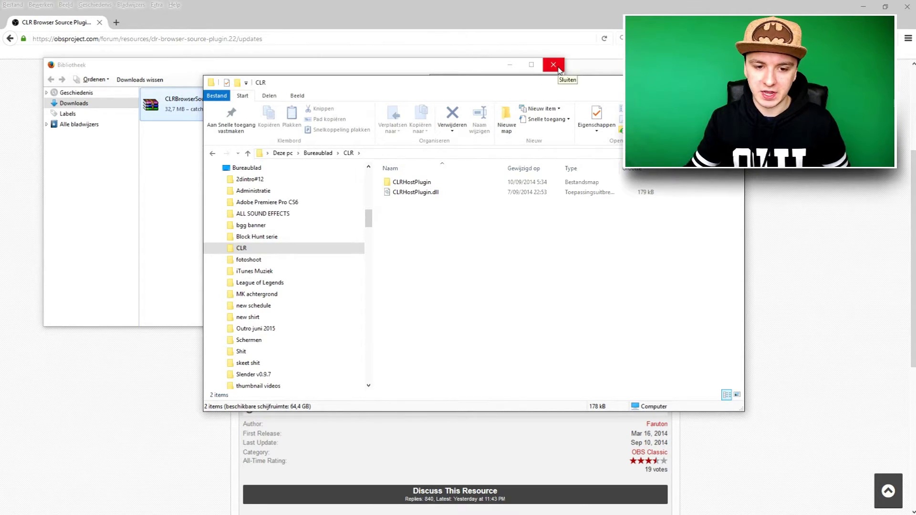
Check the CLRHostPlugin folder, then open the Acer (C:) drive in a new Explorer window
{"action": "double_click", "coordinate": [434, 182]}
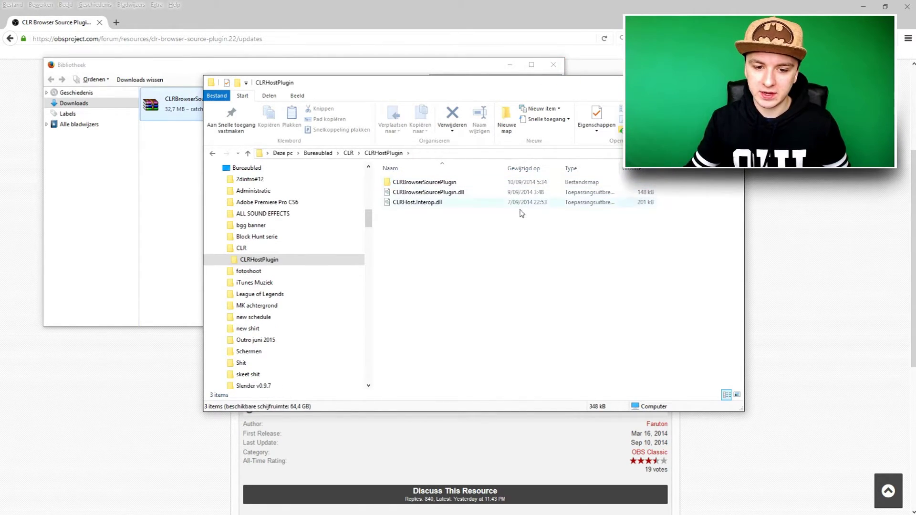
{"action": "key", "text": "alt+Left"}
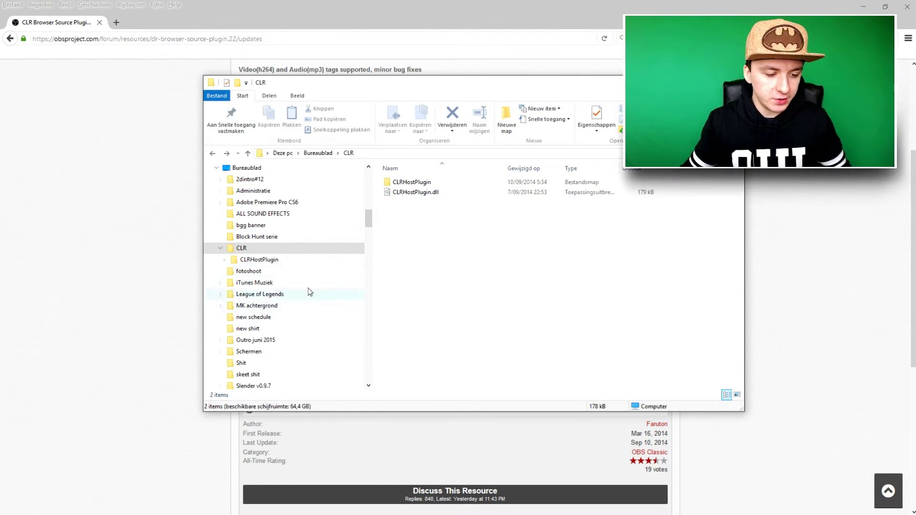
{"action": "key", "text": "super+e"}
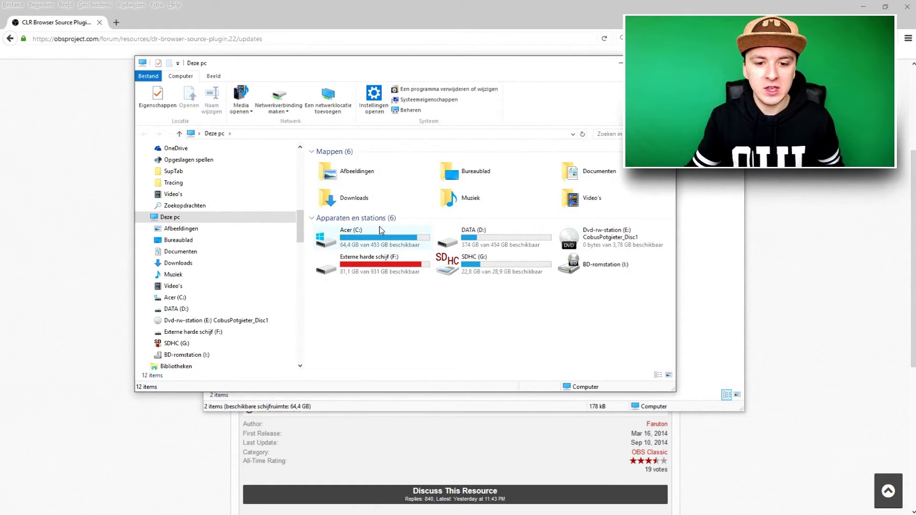
{"action": "double_click", "coordinate": [375, 235]}
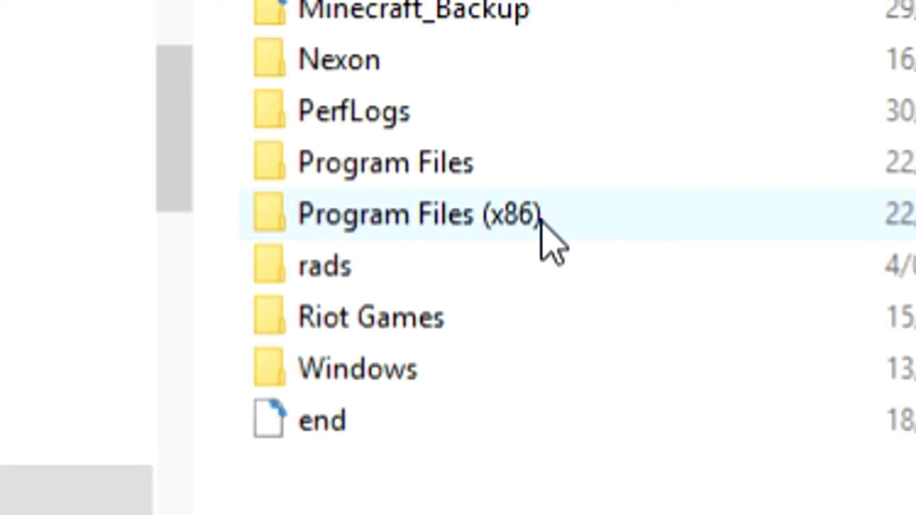
{"action": "mouse_move", "coordinate": [372, 245]}
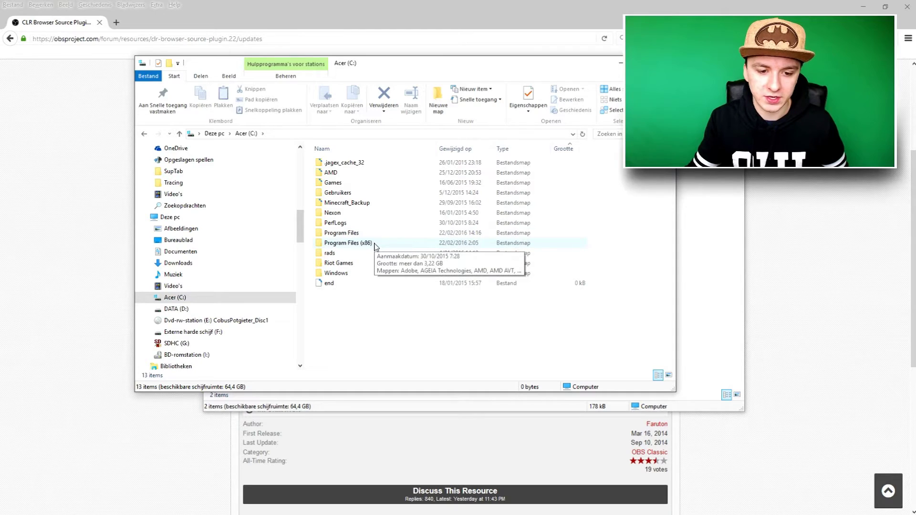
Browse to Program Files (x86)\OBS\plugins in a maximized window
{"action": "double_click", "coordinate": [348, 243]}
{"action": "scroll", "coordinate": [375, 246], "scroll_direction": "down", "scroll_amount": 7}
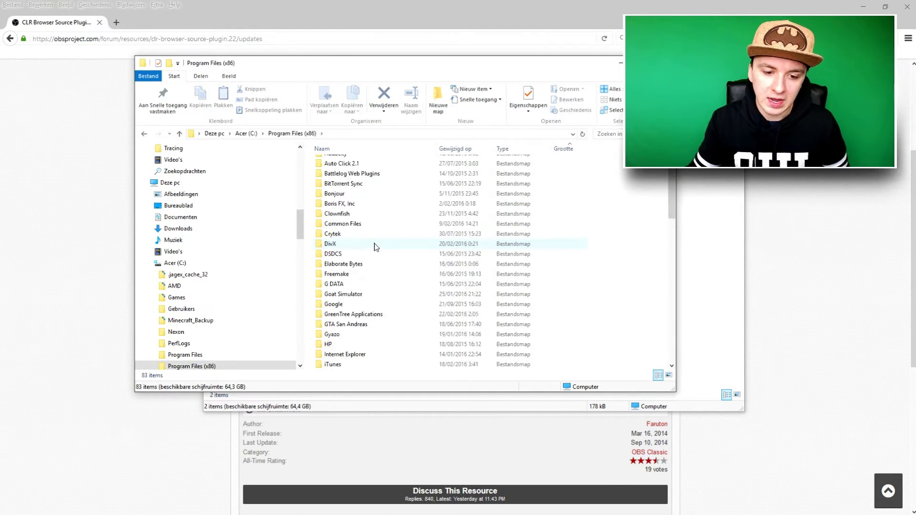
{"action": "scroll", "coordinate": [375, 246], "scroll_direction": "down", "scroll_amount": 6}
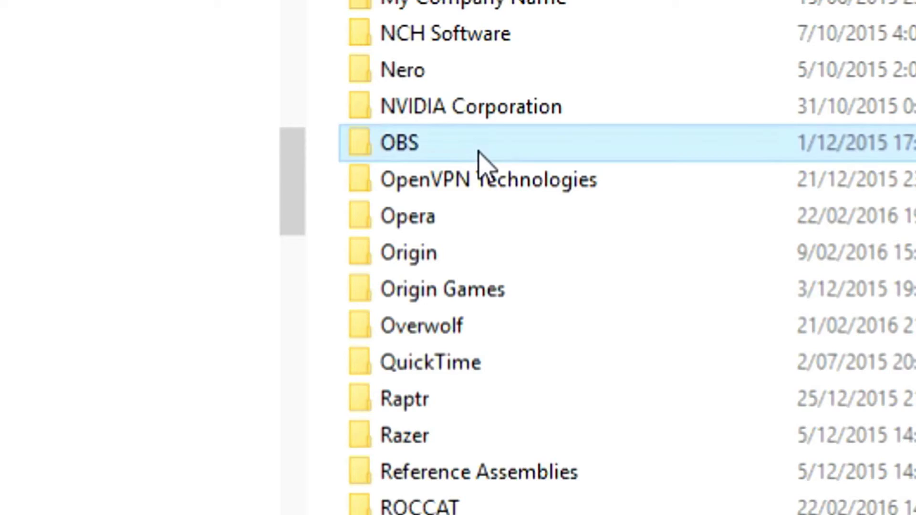
{"action": "double_click", "coordinate": [352, 216]}
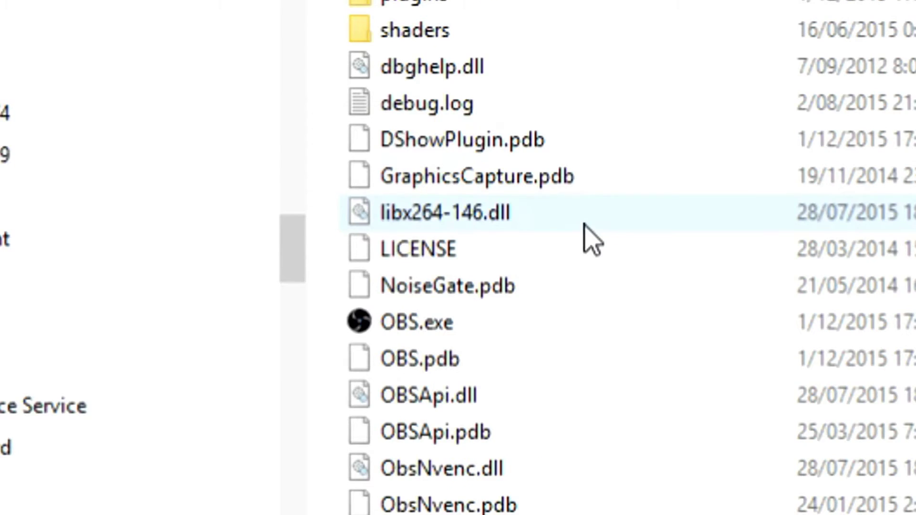
{"action": "scroll", "coordinate": [406, 248], "scroll_direction": "down", "scroll_amount": 1}
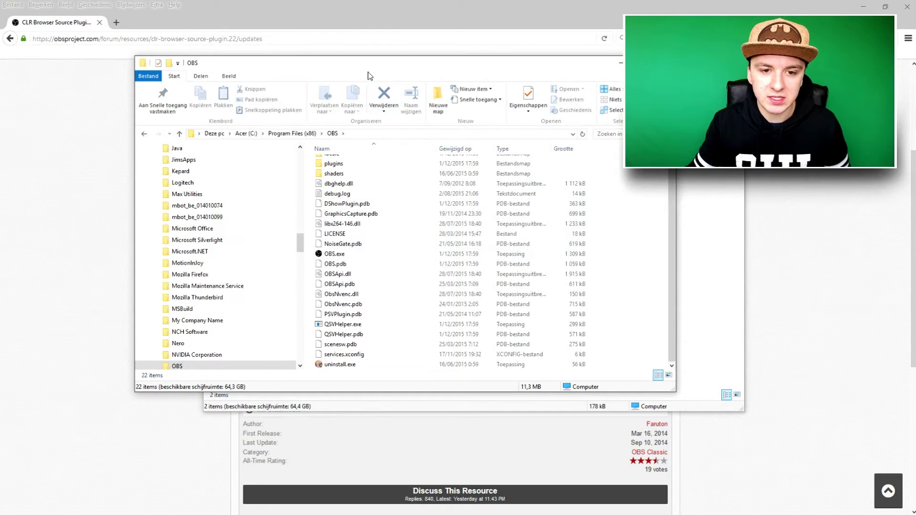
{"action": "double_click", "coordinate": [392, 67]}
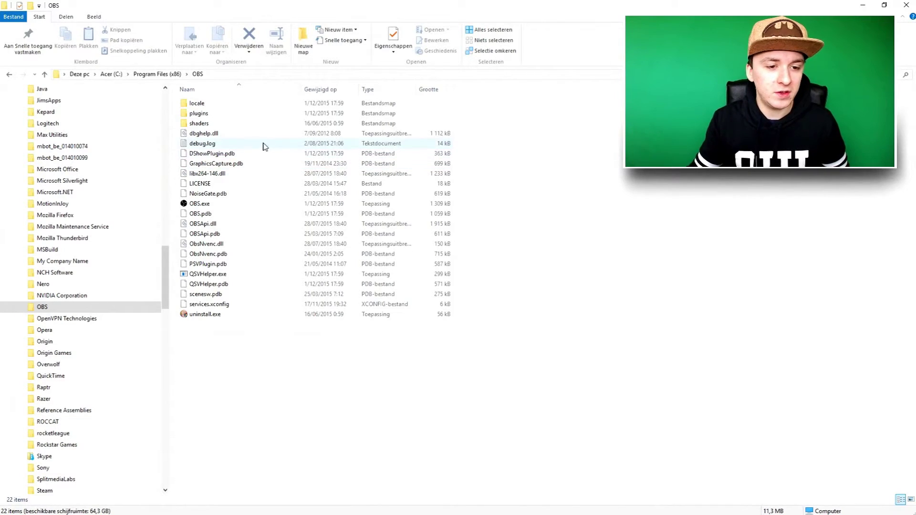
{"action": "double_click", "coordinate": [236, 115]}
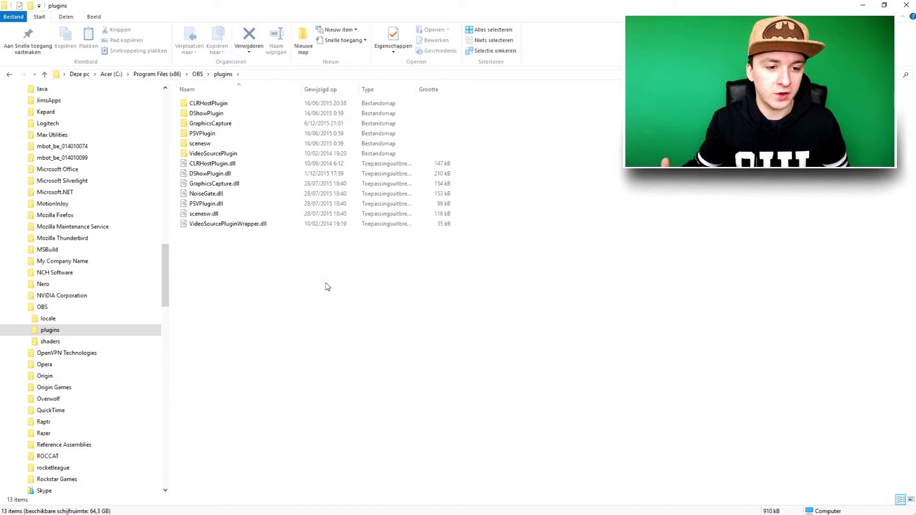
Place the CLR window beside plugins and drag CLRHostPlugin and CLRHostPlugin.dll into it
{"action": "key", "text": "alt+Tab"}
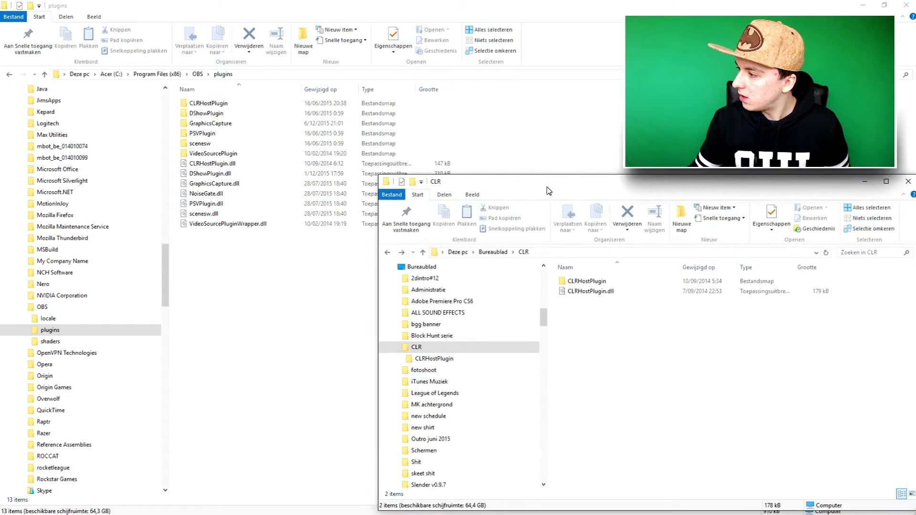
{"action": "left_click_drag", "start_coordinate": [547, 191], "coordinate": [651, 164]}
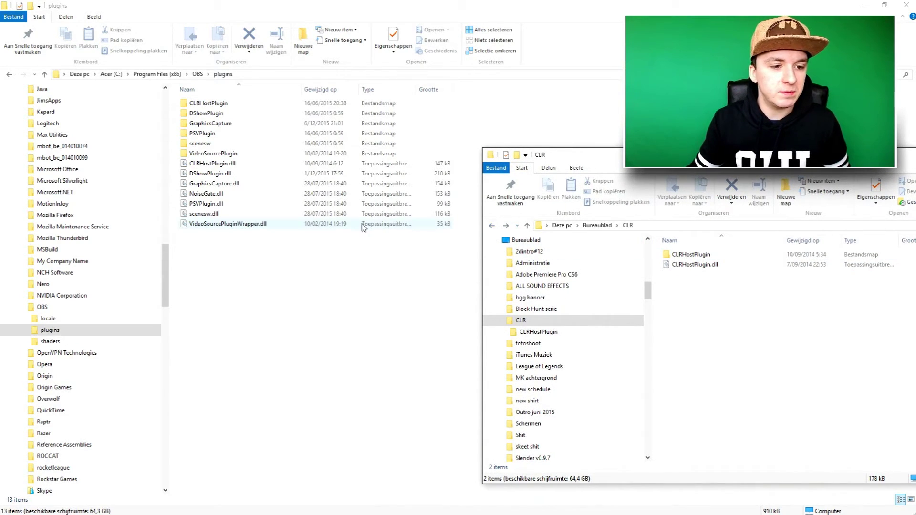
{"action": "left_click_drag", "start_coordinate": [739, 305], "coordinate": [706, 240]}
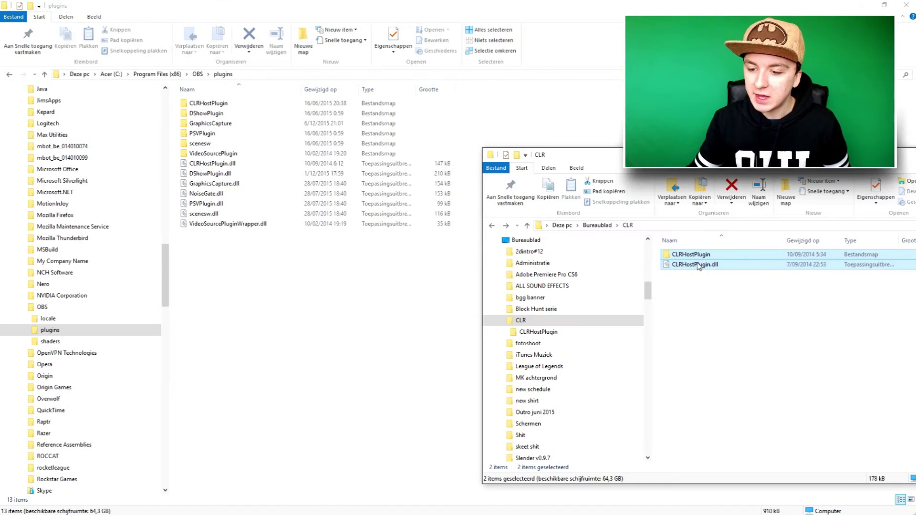
{"action": "left_click_drag", "start_coordinate": [272, 262], "coordinate": [241, 280]}
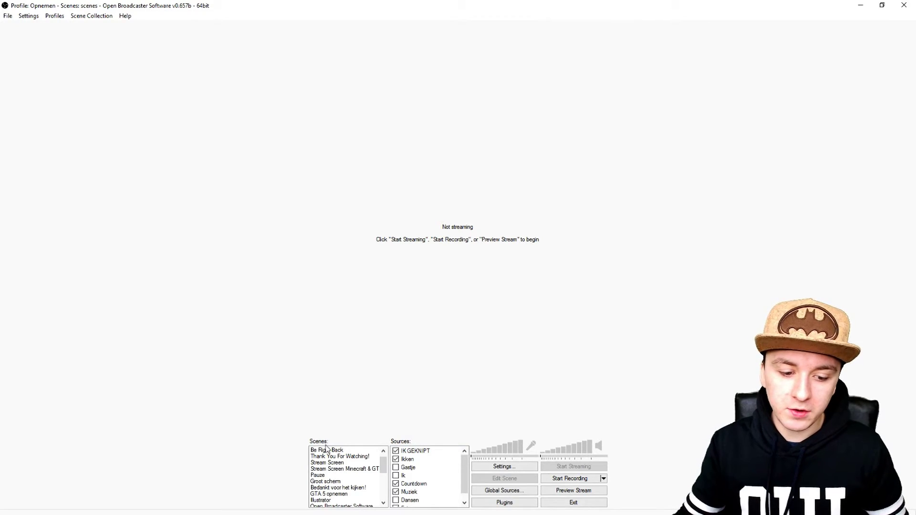
Select the Test scene and start the stream preview
{"action": "scroll", "coordinate": [334, 477], "scroll_direction": "down", "scroll_amount": 5}
{"action": "left_click", "coordinate": [331, 501]}
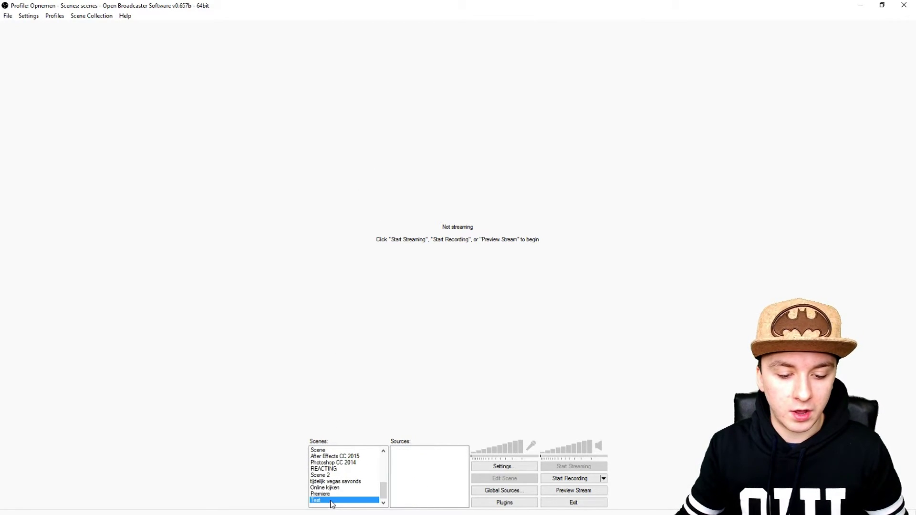
{"action": "left_click", "coordinate": [565, 491]}
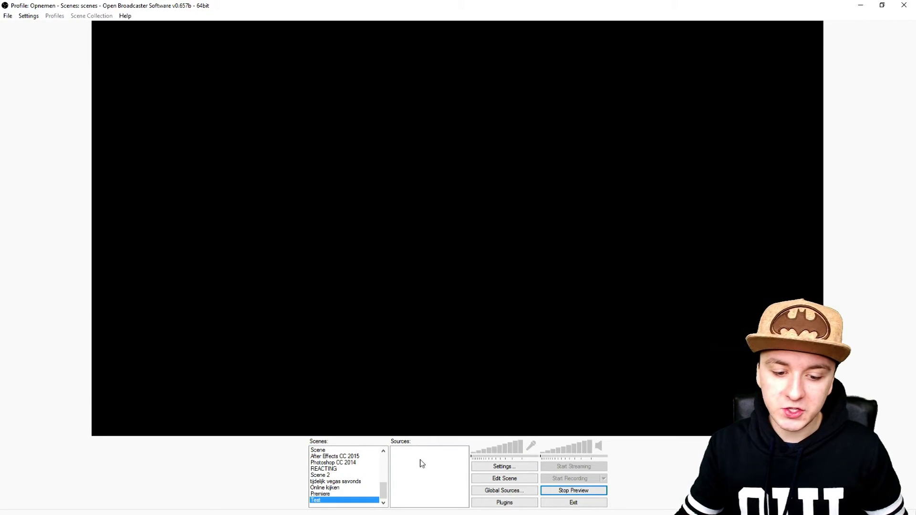
Add a CLR Browser source with the default name 'CLR Browser' and select its default URL
{"action": "right_click", "coordinate": [421, 463]}
{"action": "mouse_move", "coordinate": [234, 331]}
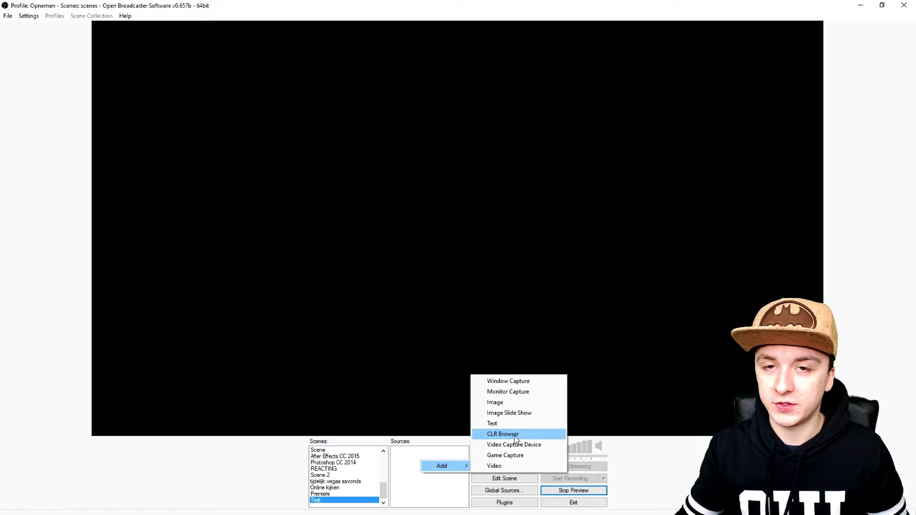
{"action": "left_click", "coordinate": [516, 438]}
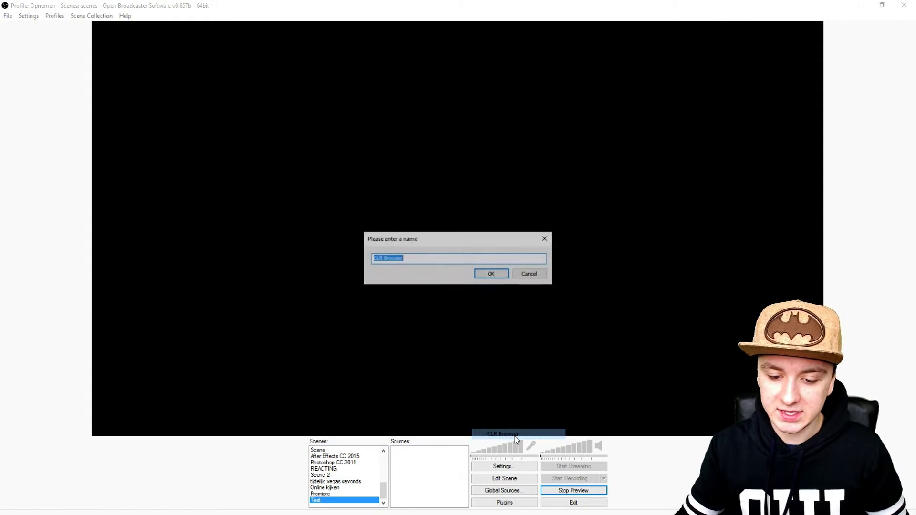
{"action": "key", "text": "Return"}
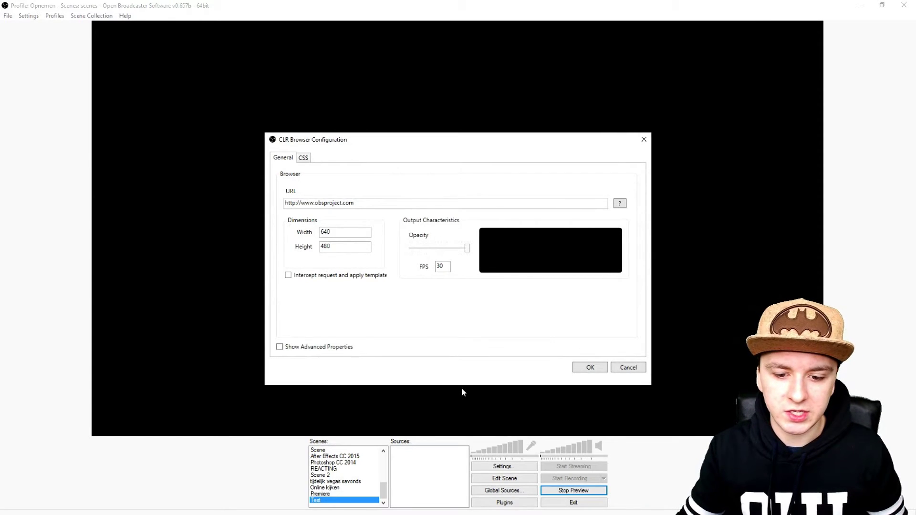
{"action": "left_click_drag", "start_coordinate": [379, 204], "coordinate": [258, 211]}
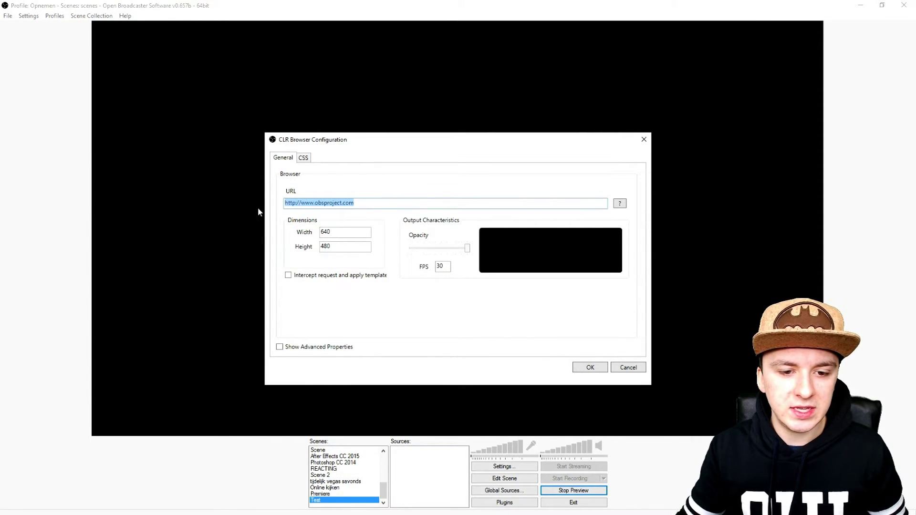
{"action": "left_click", "coordinate": [374, 203]}
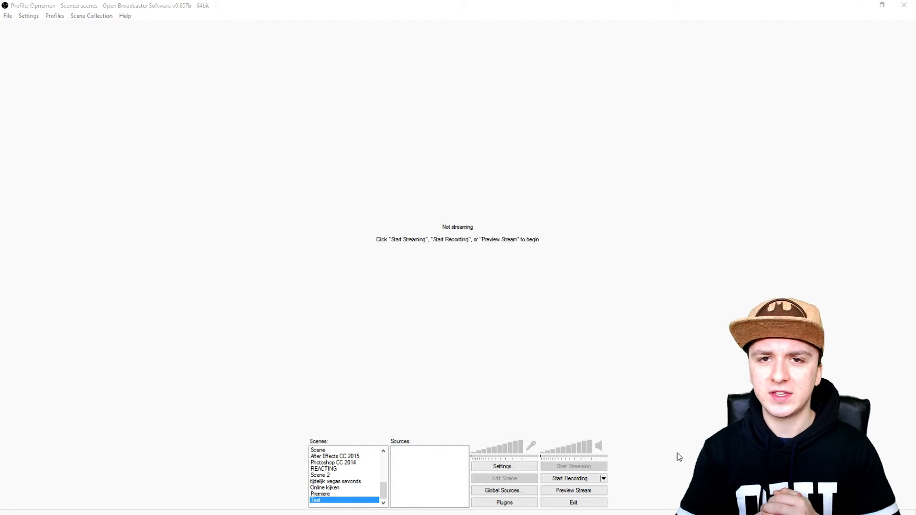
Start the preview again and open the Sources Add menu, then dismiss it without adding anything
{"action": "left_click", "coordinate": [582, 491]}
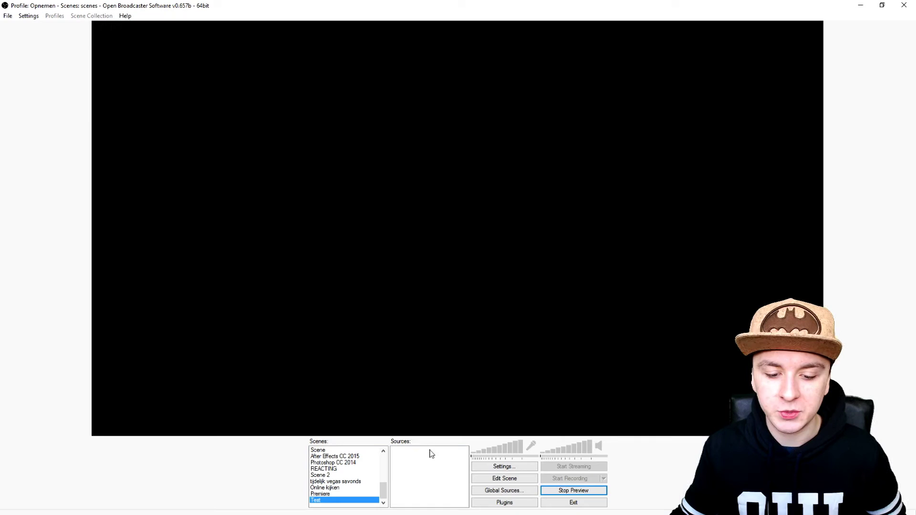
{"action": "right_click", "coordinate": [407, 463]}
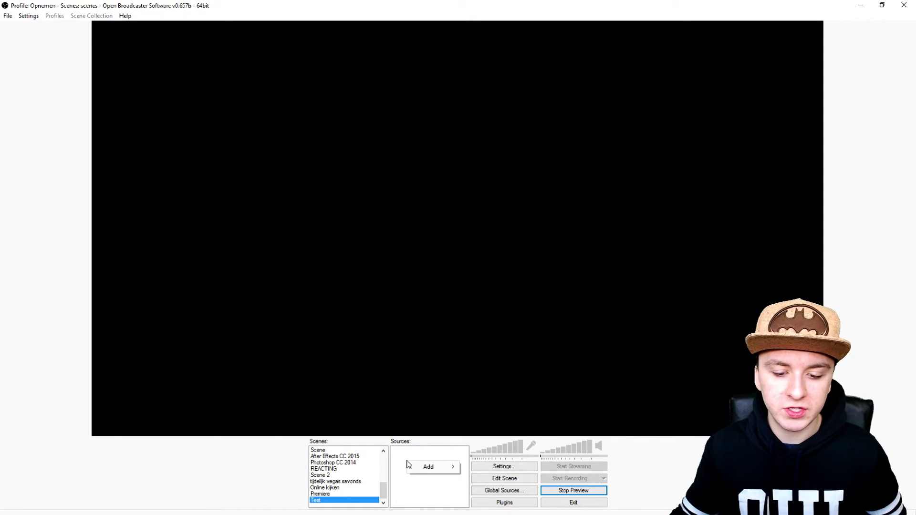
{"action": "mouse_move", "coordinate": [424, 467]}
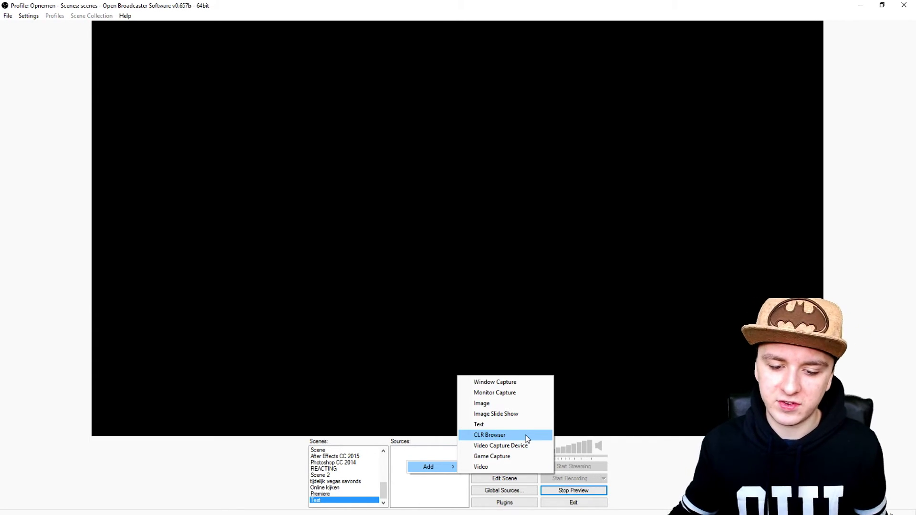
{"action": "left_click", "coordinate": [406, 345]}
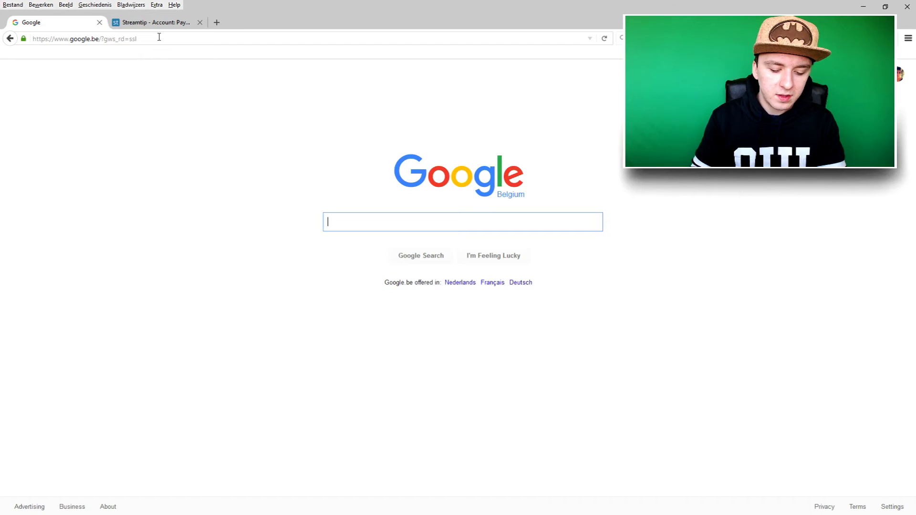
Search Google for 'tip alert' and open the NightDev Tip Alert page
{"action": "type", "text": "tip alert"}
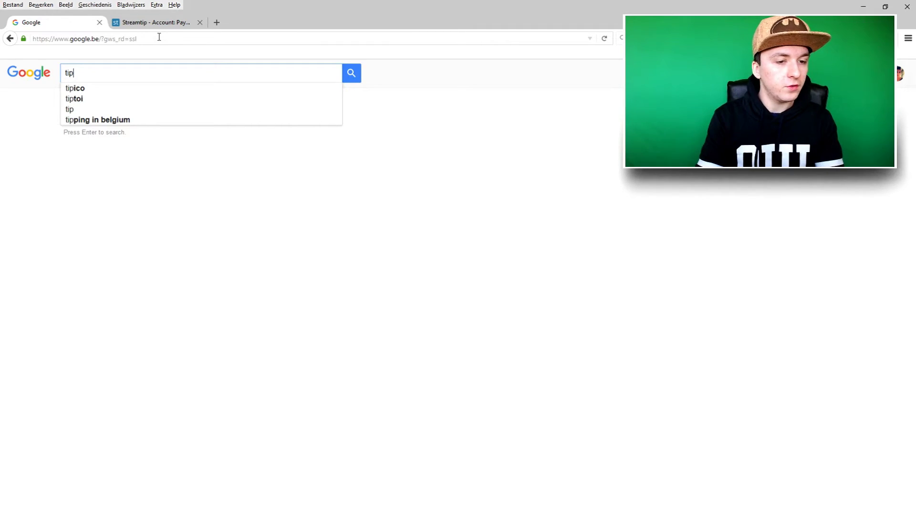
{"action": "key", "text": "Return"}
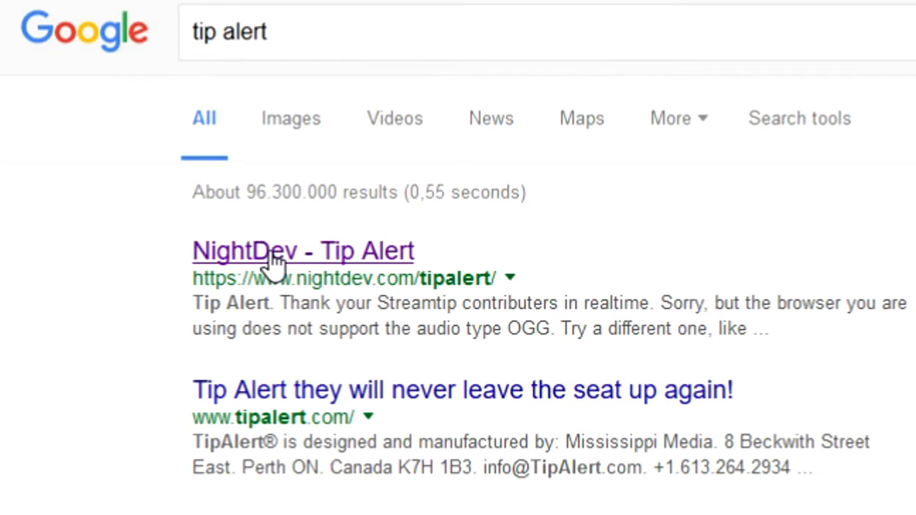
{"action": "left_click", "coordinate": [90, 149]}
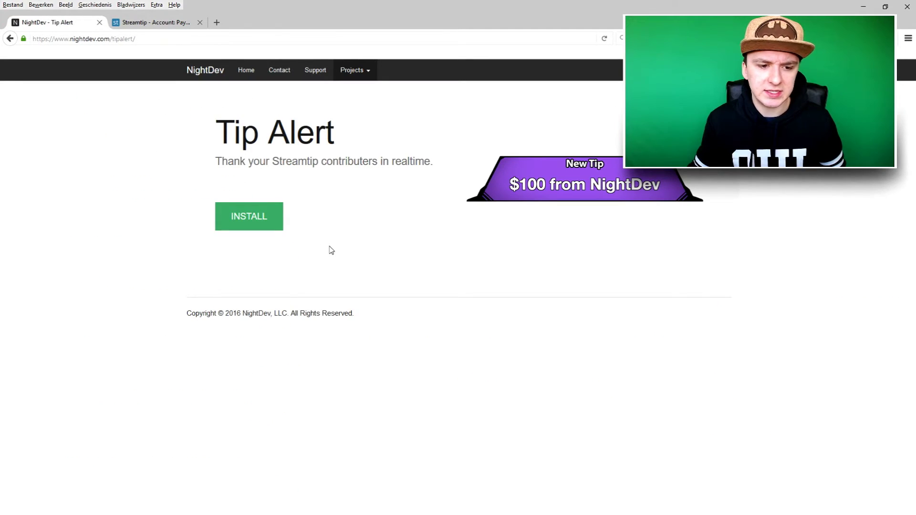
Start the Tip Alert install, advance to the Step 3/6 form, and select the Client ID field
{"action": "left_click", "coordinate": [259, 226]}
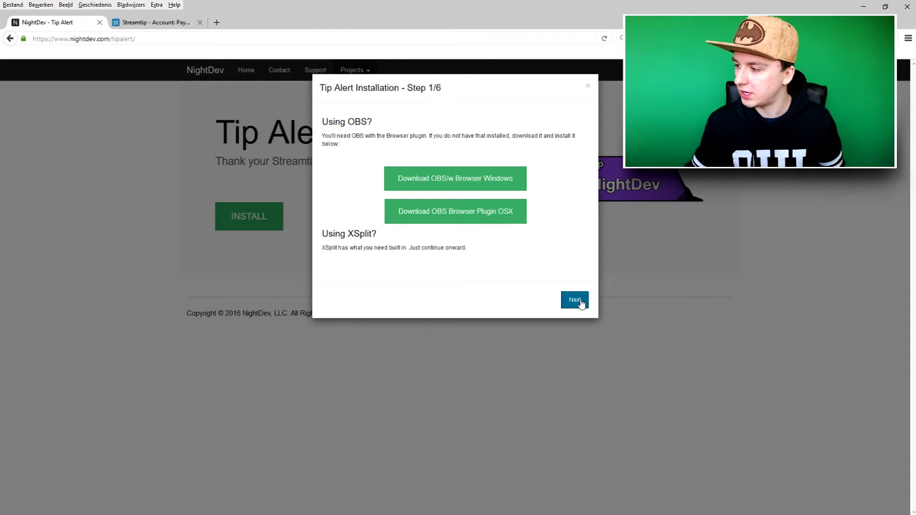
{"action": "left_click", "coordinate": [632, 425]}
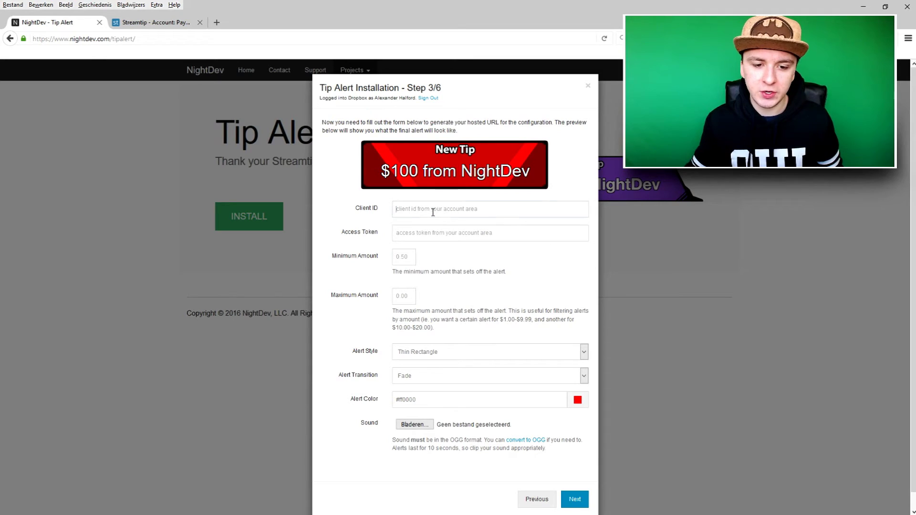
{"action": "left_click", "coordinate": [433, 212]}
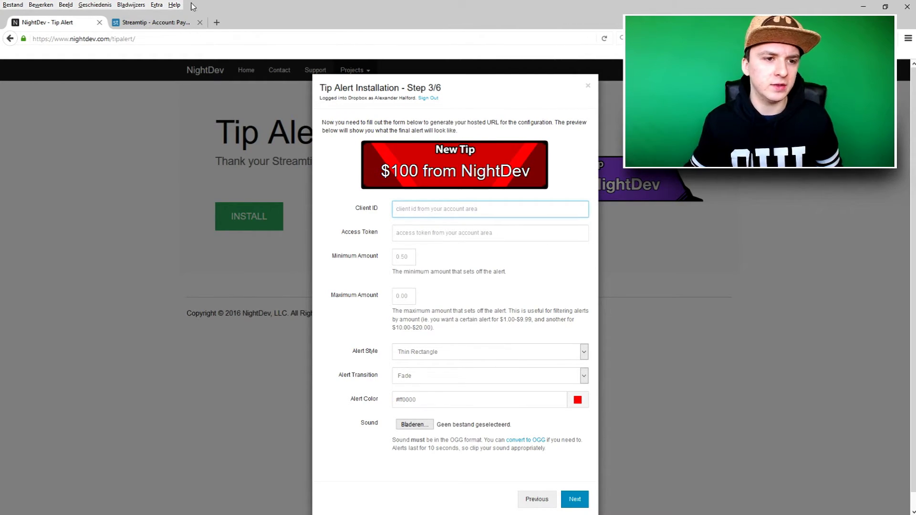
In a new tab, search 'streamtip' and open the Streamtip home page
{"action": "left_click", "coordinate": [223, 29]}
{"action": "type", "text": "streamtip"}
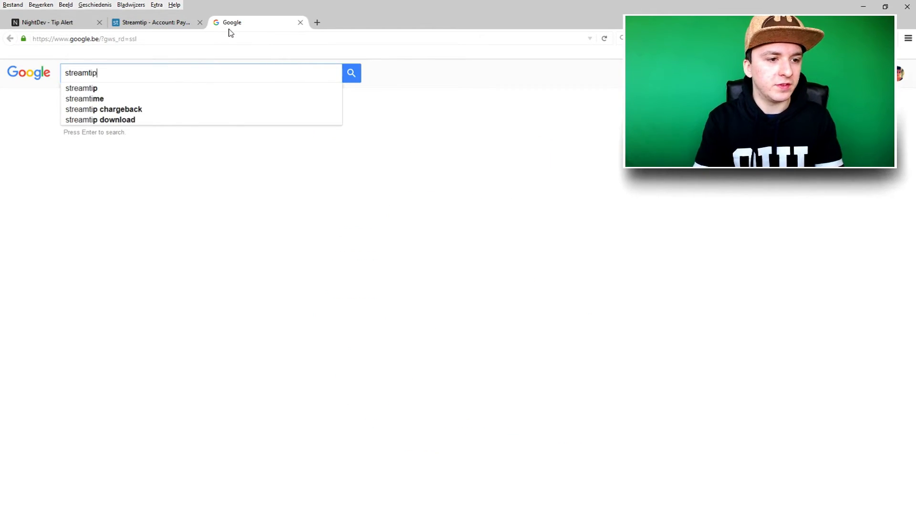
{"action": "key", "text": "Return"}
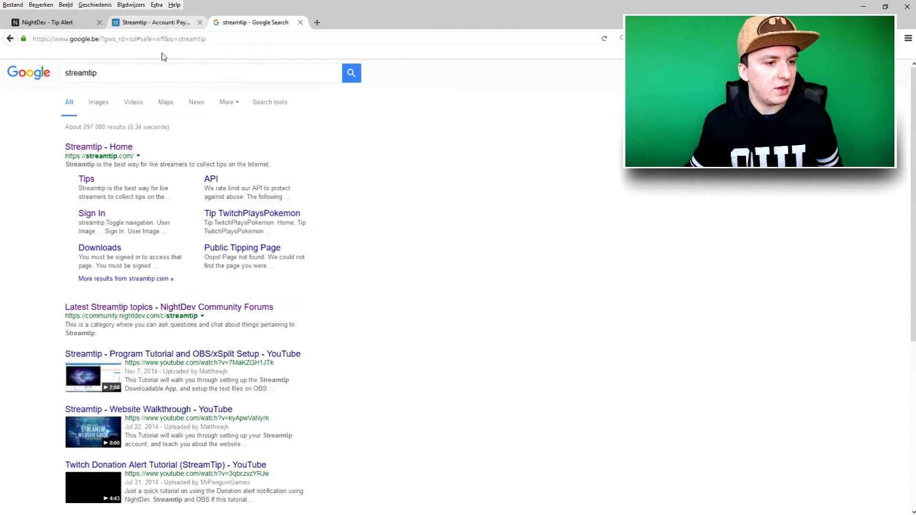
{"action": "left_click", "coordinate": [109, 154]}
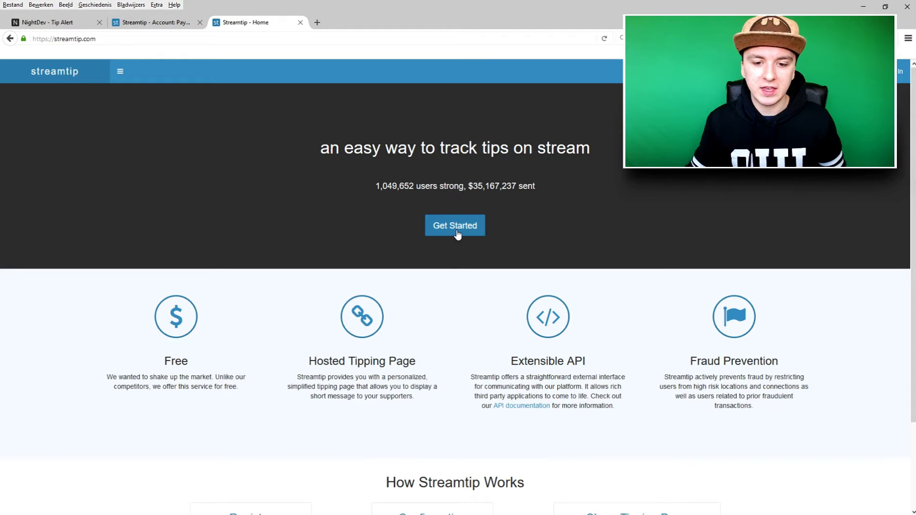
Sign in to Streamtip with Twitch, authorize it, and return to the Tip Alert tab
{"action": "left_click", "coordinate": [459, 232]}
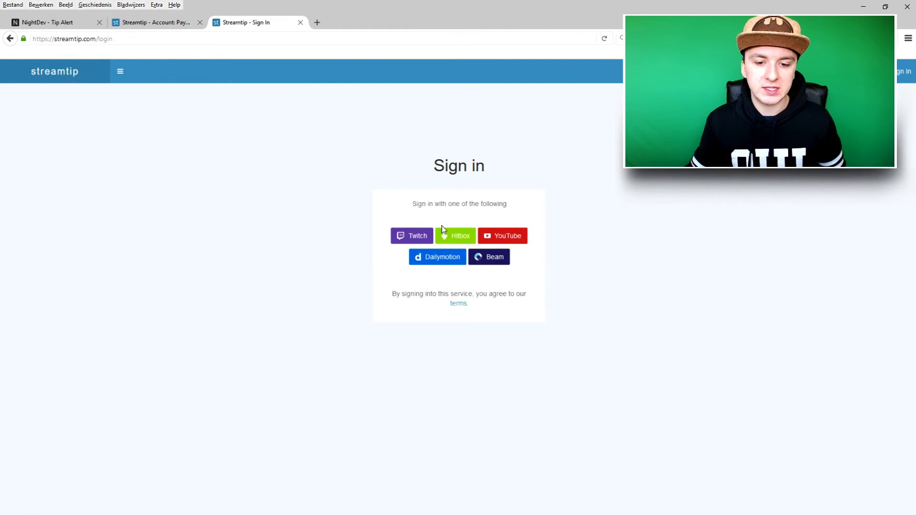
{"action": "left_click", "coordinate": [417, 237]}
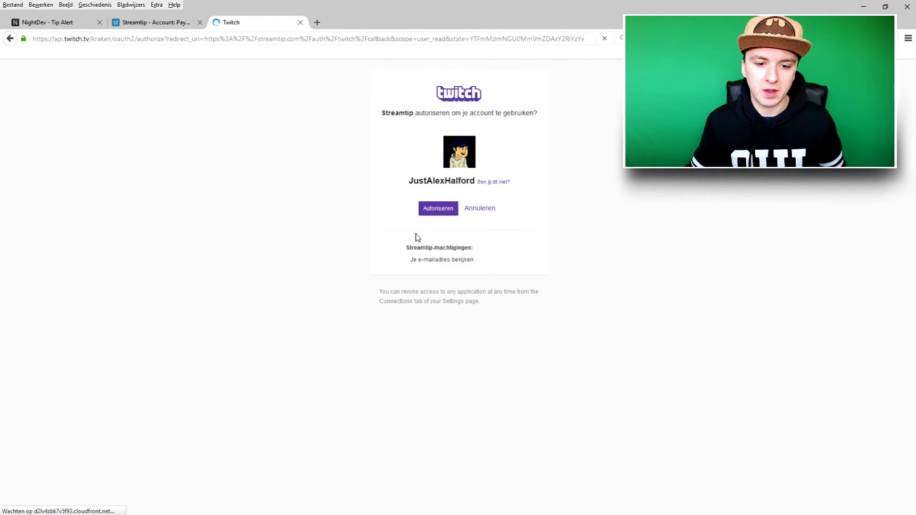
{"action": "left_click", "coordinate": [437, 206]}
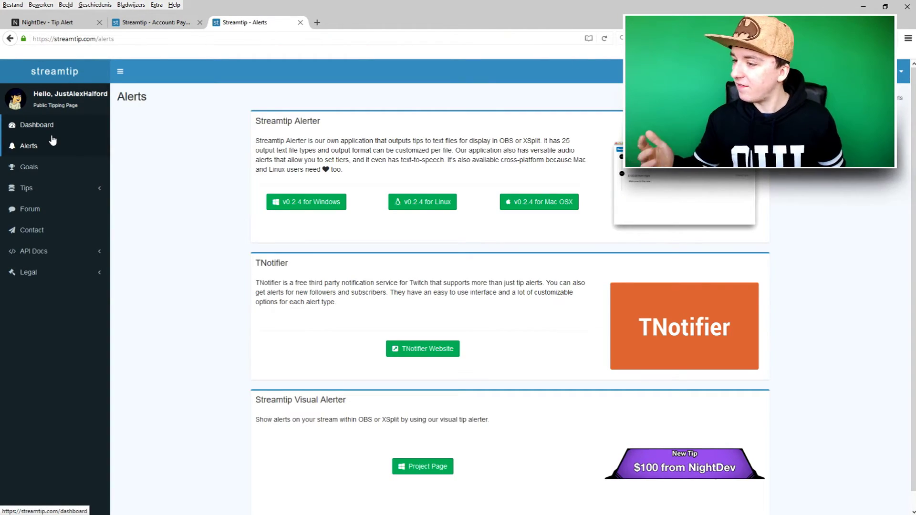
{"action": "left_click", "coordinate": [59, 24]}
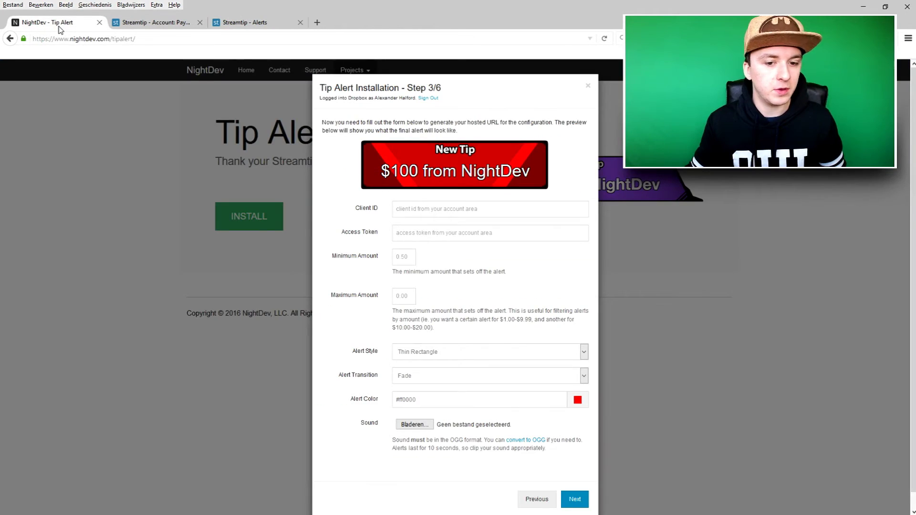
{"action": "scroll", "coordinate": [471, 190], "scroll_direction": "down", "scroll_amount": 1}
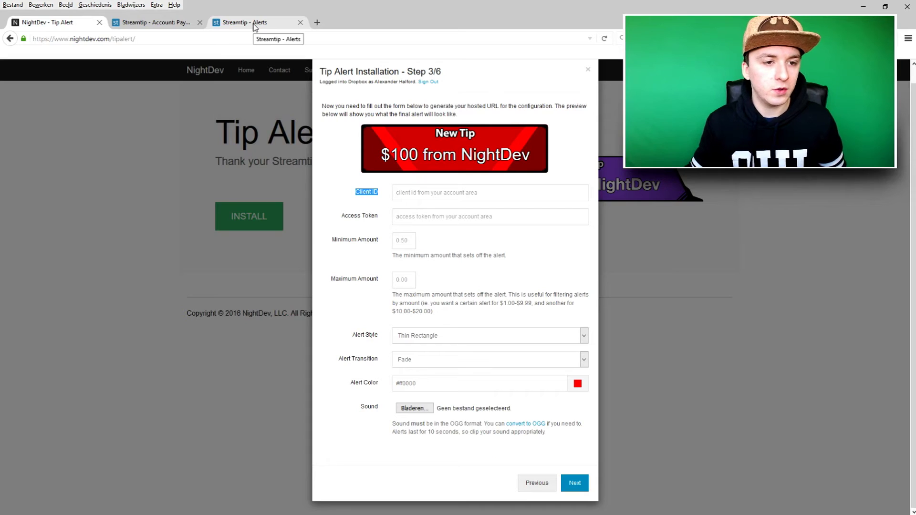
{"action": "left_click", "coordinate": [255, 25]}
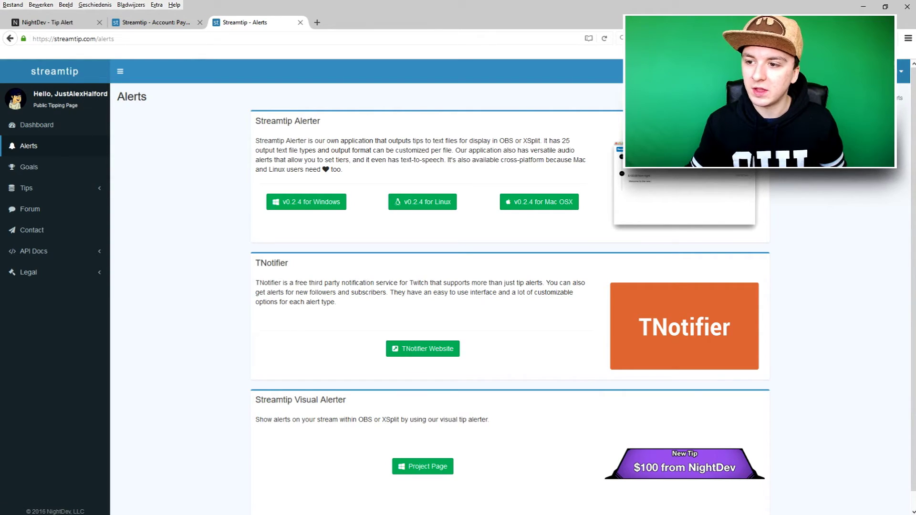
{"action": "left_click", "coordinate": [901, 71]}
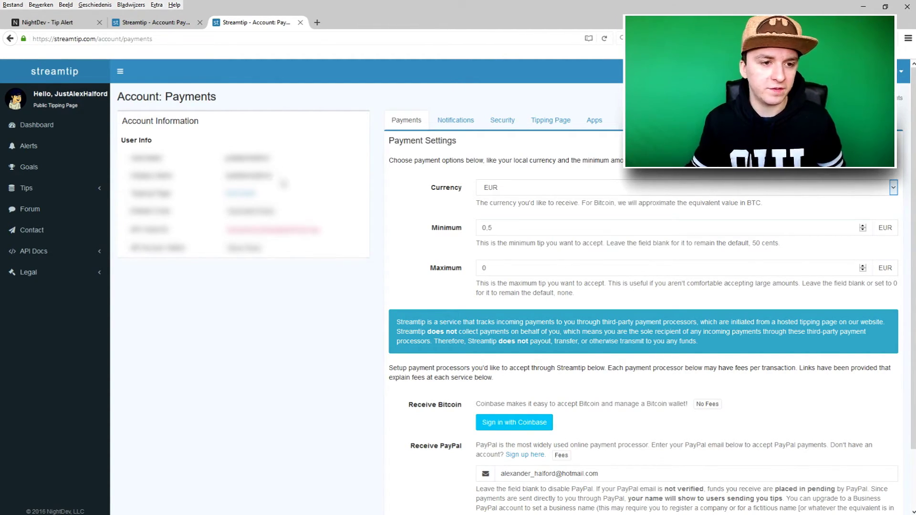
{"action": "left_click", "coordinate": [81, 24]}
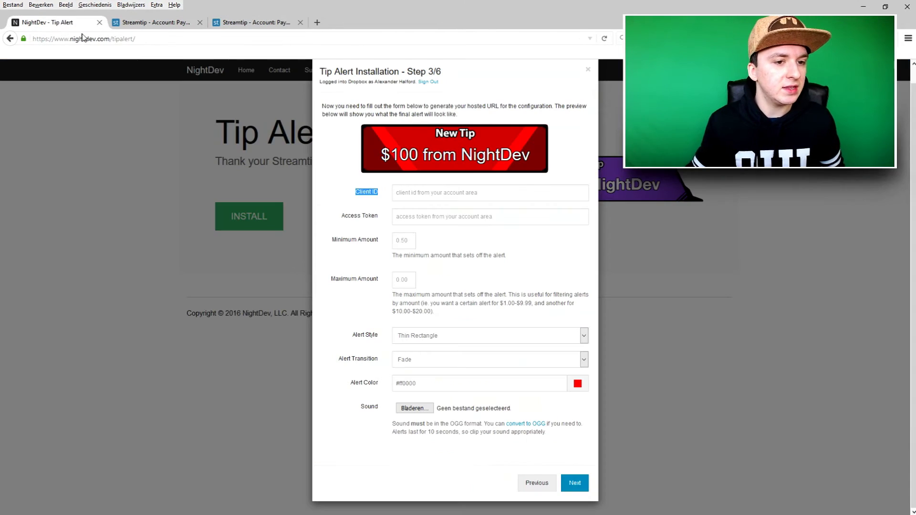
{"action": "left_click", "coordinate": [362, 192]}
{"action": "left_click", "coordinate": [251, 24]}
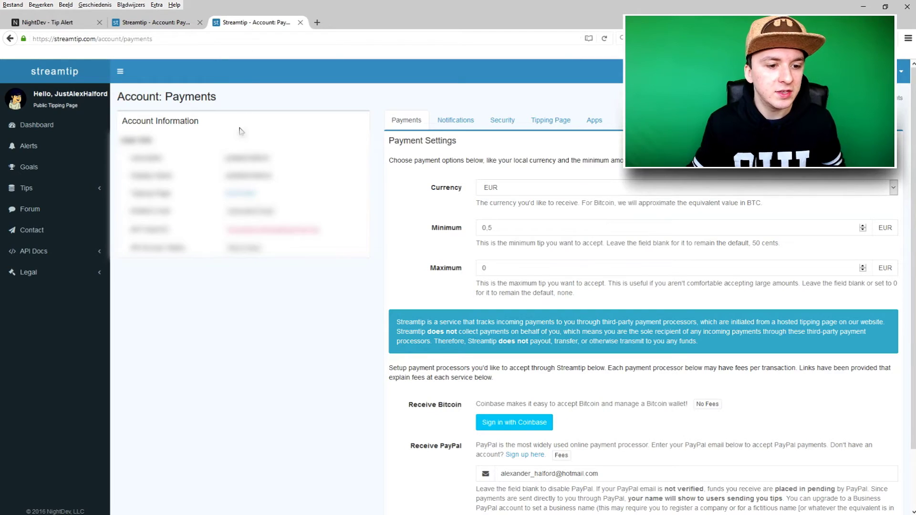
{"action": "left_click_drag", "start_coordinate": [318, 231], "coordinate": [225, 230]}
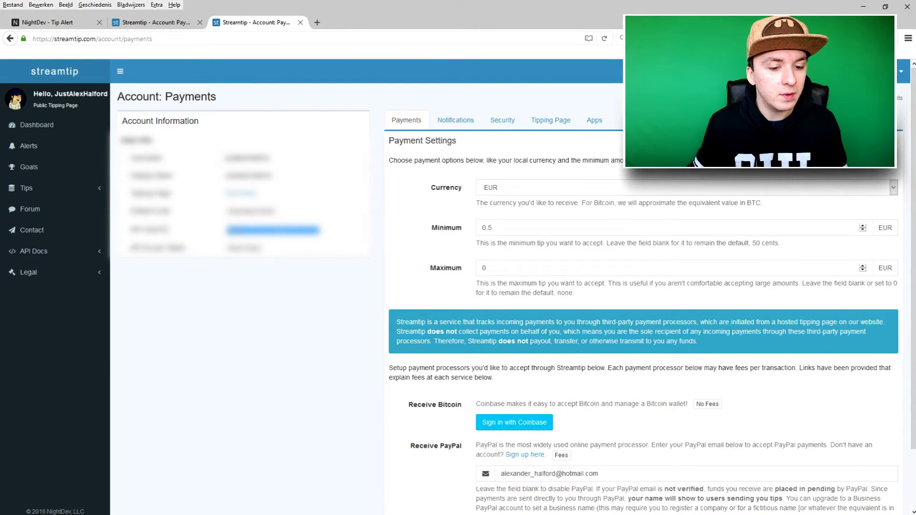
{"action": "left_click", "coordinate": [46, 21]}
{"action": "left_click", "coordinate": [430, 197]}
{"action": "key", "text": "ctrl+v"}
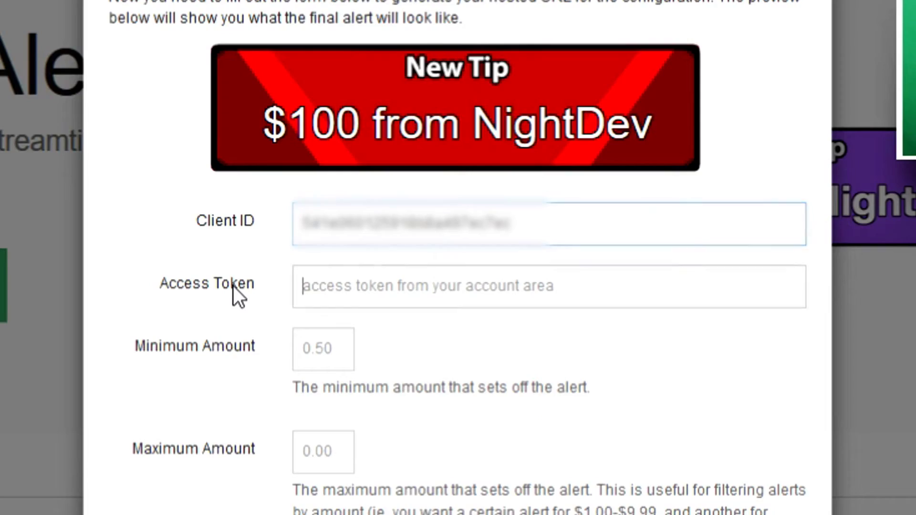
Copy the access token from Streamtip into the Tip Alert Access Token field
{"action": "left_click", "coordinate": [404, 216]}
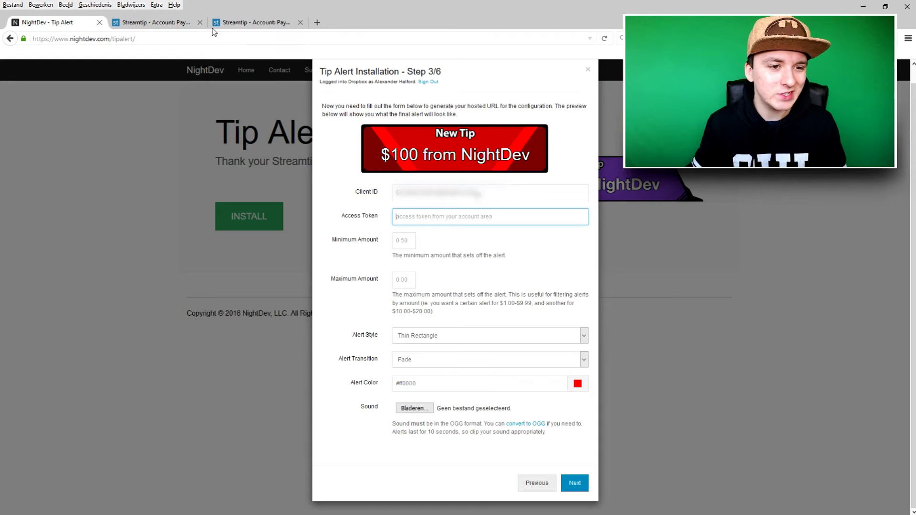
{"action": "left_click", "coordinate": [186, 27]}
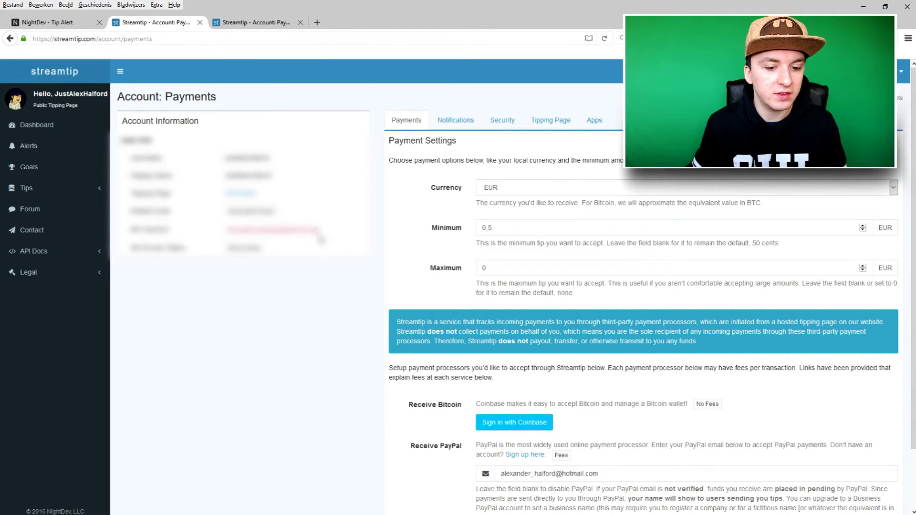
{"action": "left_click_drag", "start_coordinate": [323, 232], "coordinate": [227, 230]}
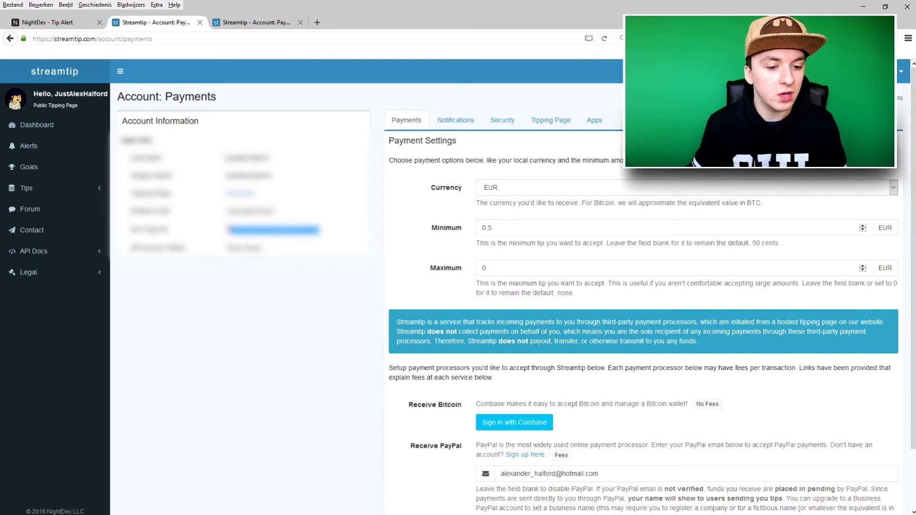
{"action": "left_click", "coordinate": [38, 22]}
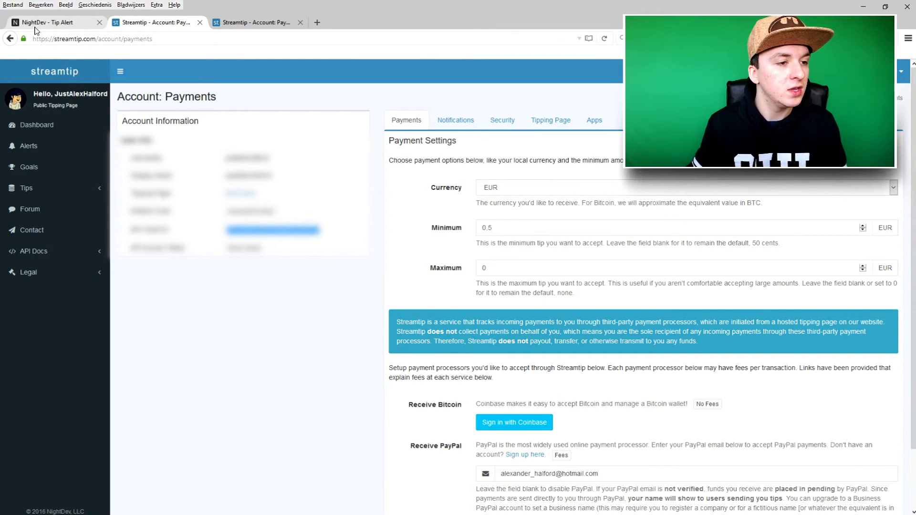
{"action": "left_click", "coordinate": [434, 218]}
{"action": "key", "text": "ctrl+v"}
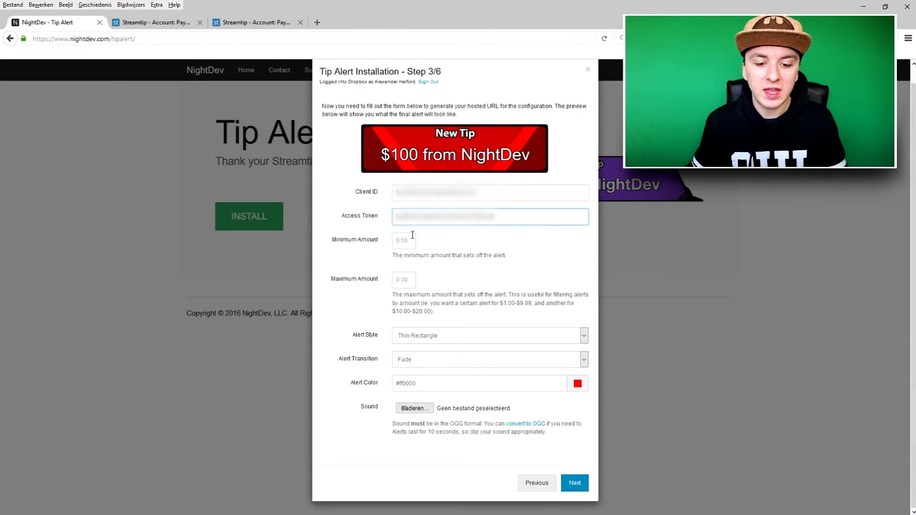
Set the Maximum Amount to 1000, keeping the Minimum Amount at 0.50
{"action": "left_click", "coordinate": [404, 245]}
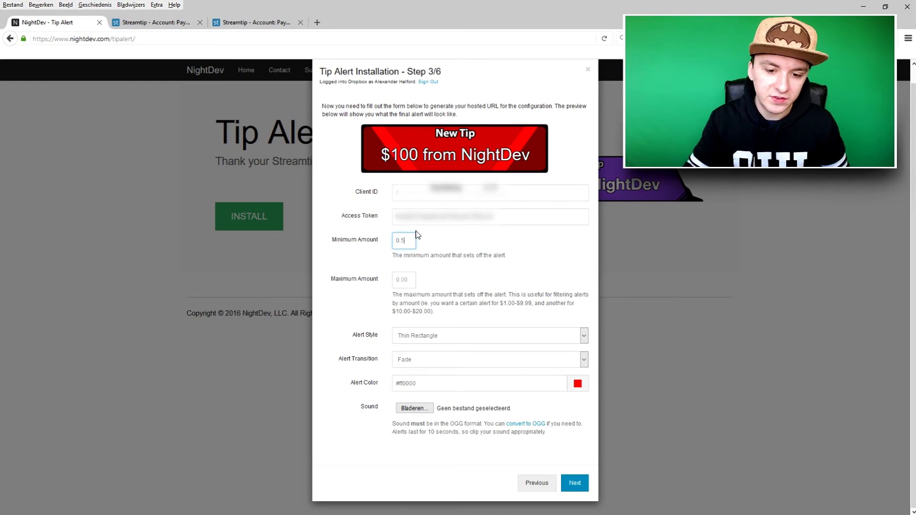
{"action": "left_click", "coordinate": [402, 280]}
{"action": "type", "text": "1000"}
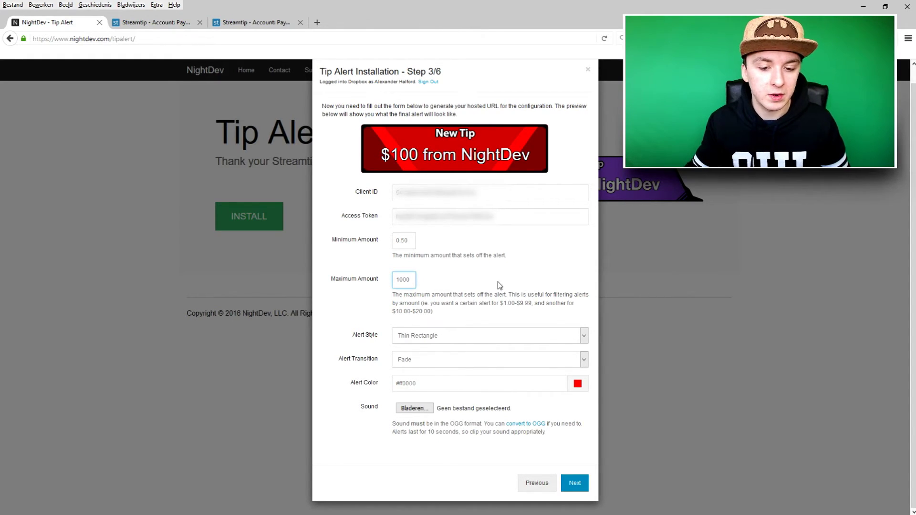
Try the Wide Rectangle, Trapezoid and Flipped Trapezoid alert styles
{"action": "left_click", "coordinate": [461, 336]}
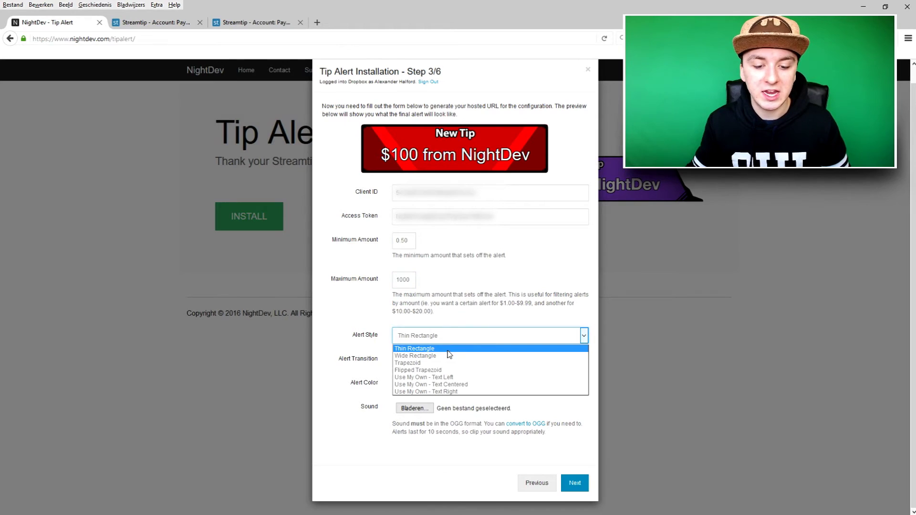
{"action": "left_click", "coordinate": [447, 356]}
{"action": "key", "text": "Down"}
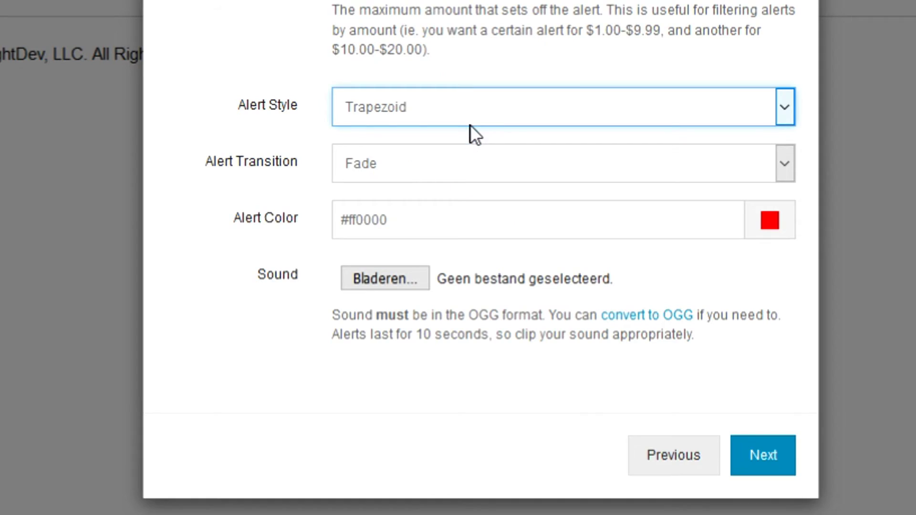
{"action": "left_click", "coordinate": [447, 335]}
{"action": "left_click", "coordinate": [442, 168]}
{"action": "left_click", "coordinate": [431, 337]}
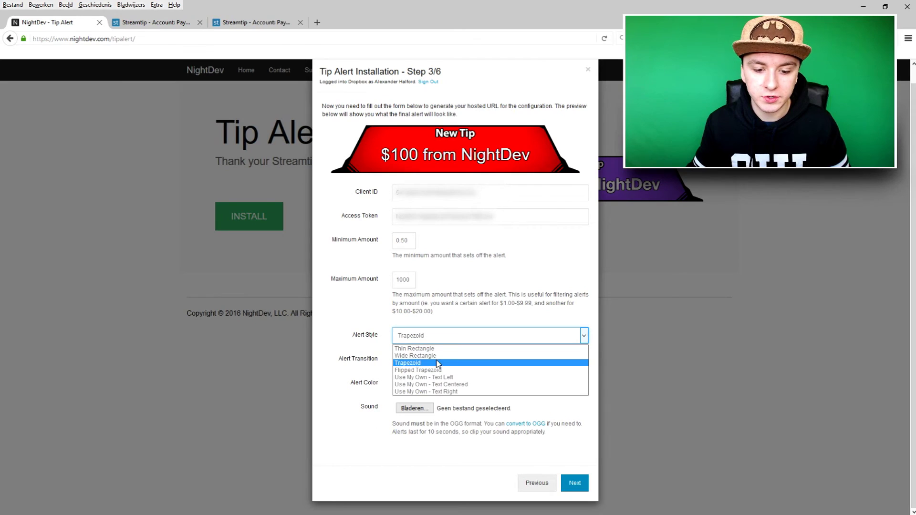
{"action": "left_click", "coordinate": [441, 372]}
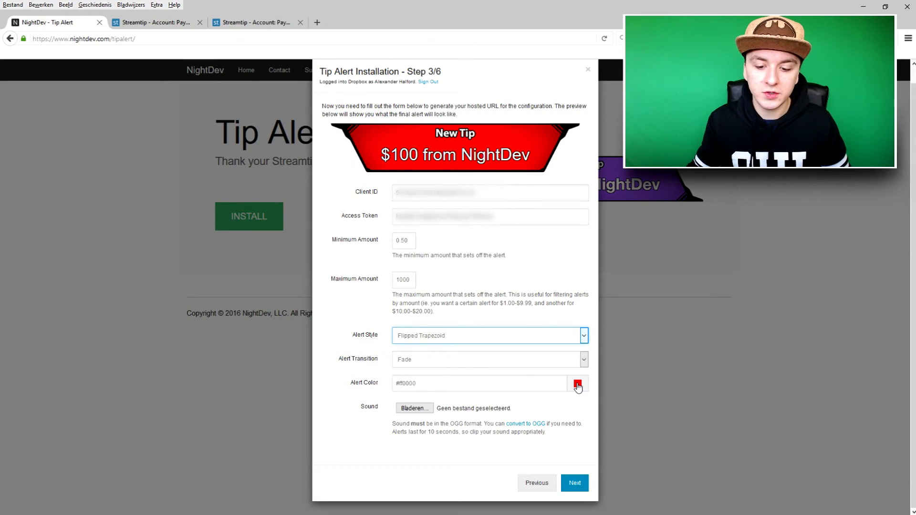
Set the alert colour to green #00ff9e and choose the Use My Own - Text Centered style
{"action": "left_click", "coordinate": [578, 384]}
{"action": "left_click_drag", "start_coordinate": [619, 414], "coordinate": [620, 422]}
{"action": "left_click", "coordinate": [558, 316]}
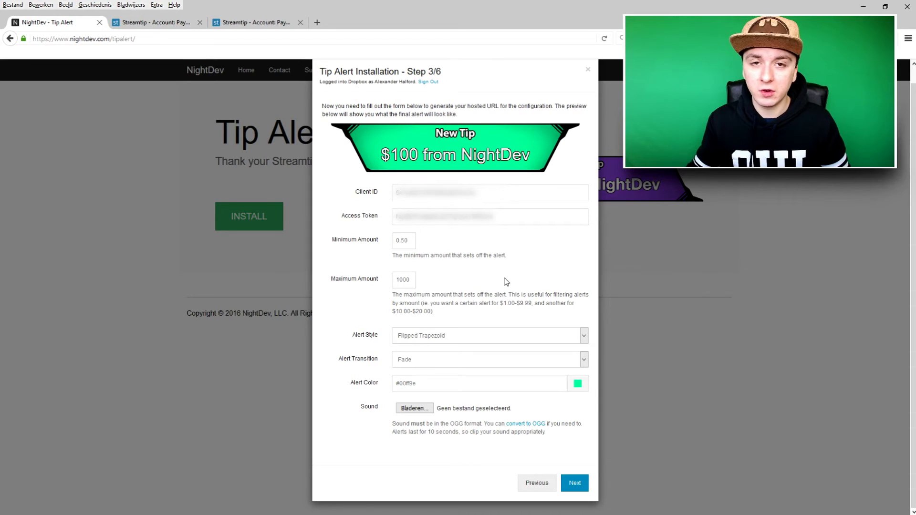
{"action": "left_click", "coordinate": [422, 339]}
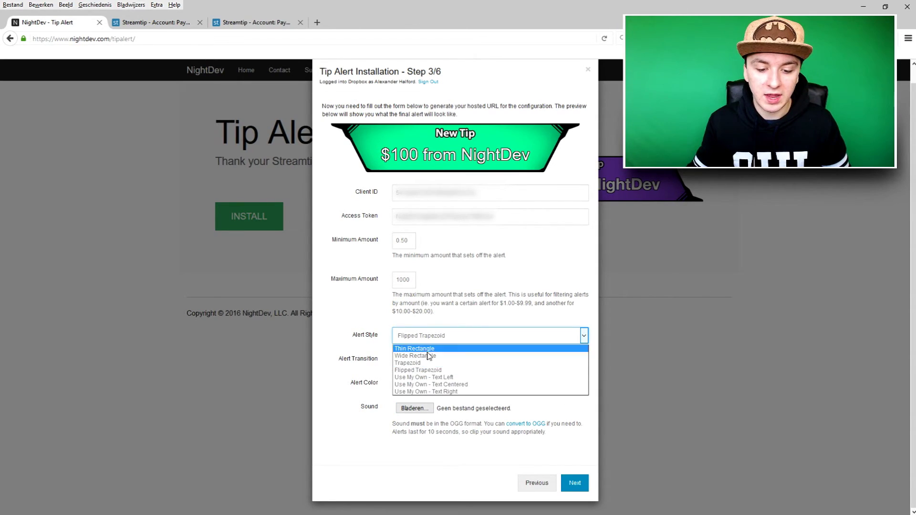
{"action": "left_click", "coordinate": [446, 386]}
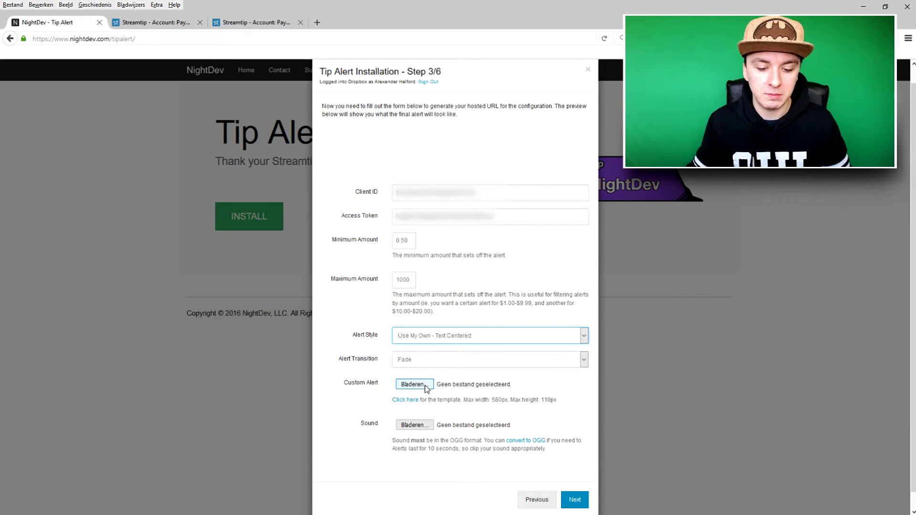
Browse for DONATIE FEBRUARI 2016.jpg as the Custom Alert image
{"action": "left_click", "coordinate": [413, 385]}
{"action": "scroll", "coordinate": [419, 250], "scroll_direction": "down", "scroll_amount": 5}
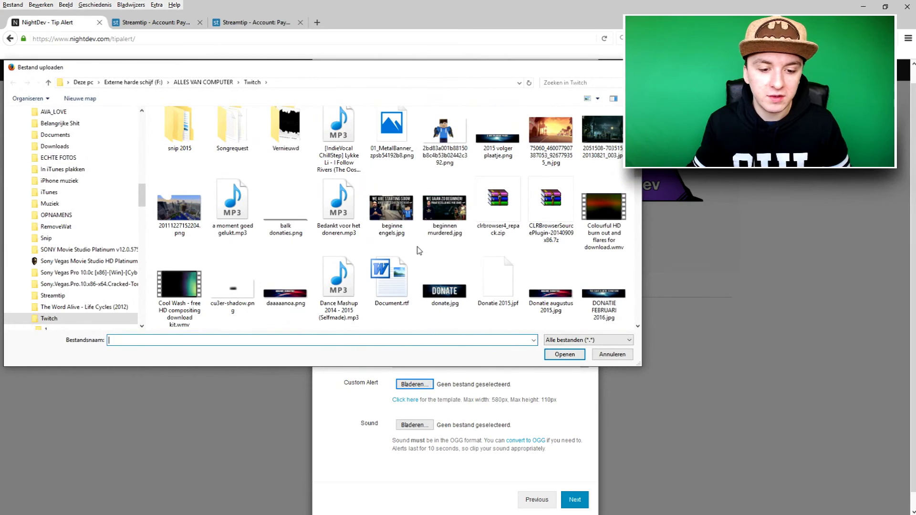
{"action": "scroll", "coordinate": [418, 250], "scroll_direction": "down", "scroll_amount": 1}
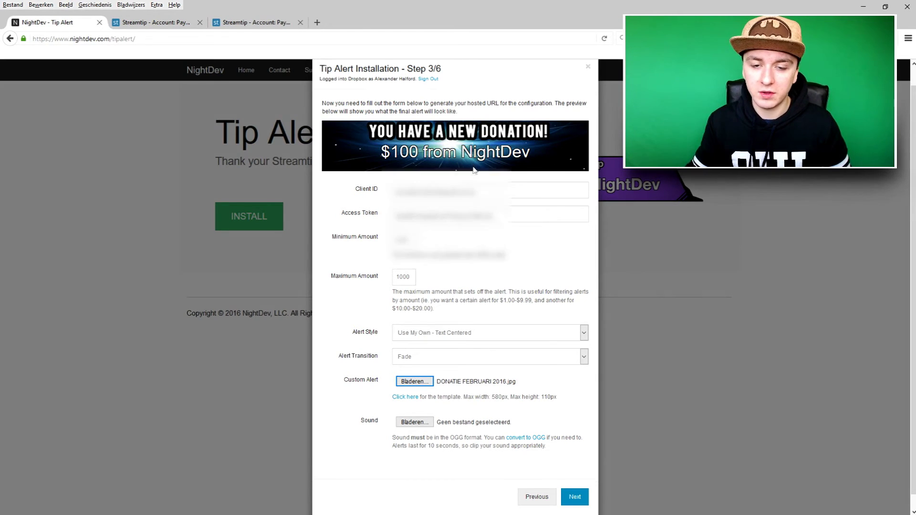
Cancel the sound file browser, leaving the alert sound empty
{"action": "scroll", "coordinate": [474, 170], "scroll_direction": "down", "scroll_amount": 1}
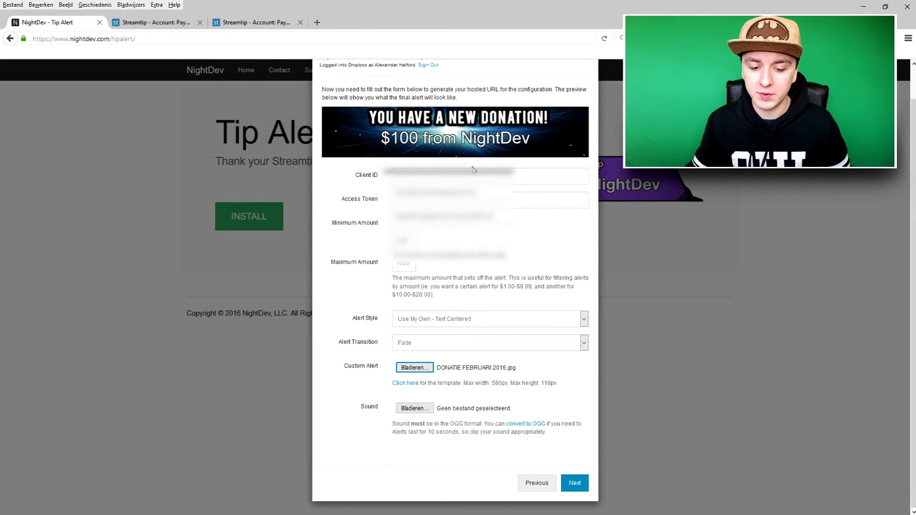
{"action": "left_click", "coordinate": [414, 407]}
{"action": "scroll", "coordinate": [410, 259], "scroll_direction": "down", "scroll_amount": 1}
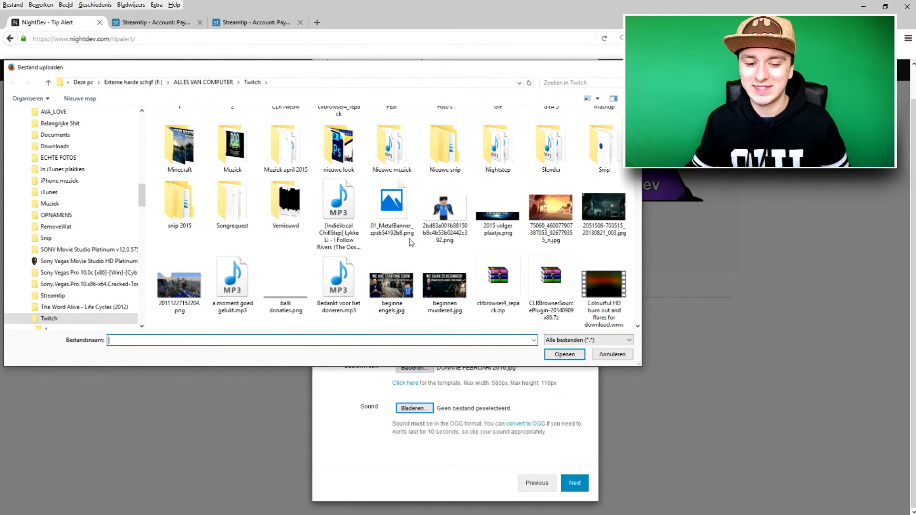
{"action": "scroll", "coordinate": [344, 200], "scroll_direction": "down", "scroll_amount": 1}
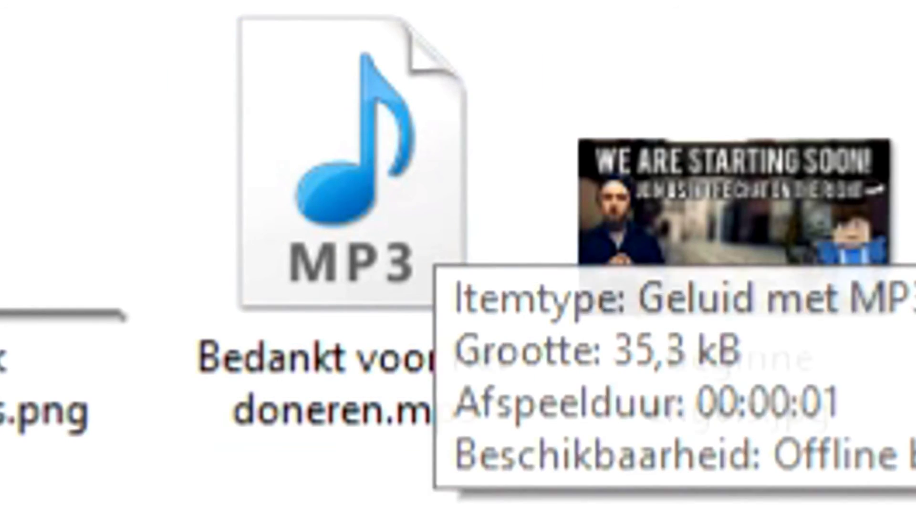
{"action": "scroll", "coordinate": [515, 439], "scroll_direction": "down", "scroll_amount": 2}
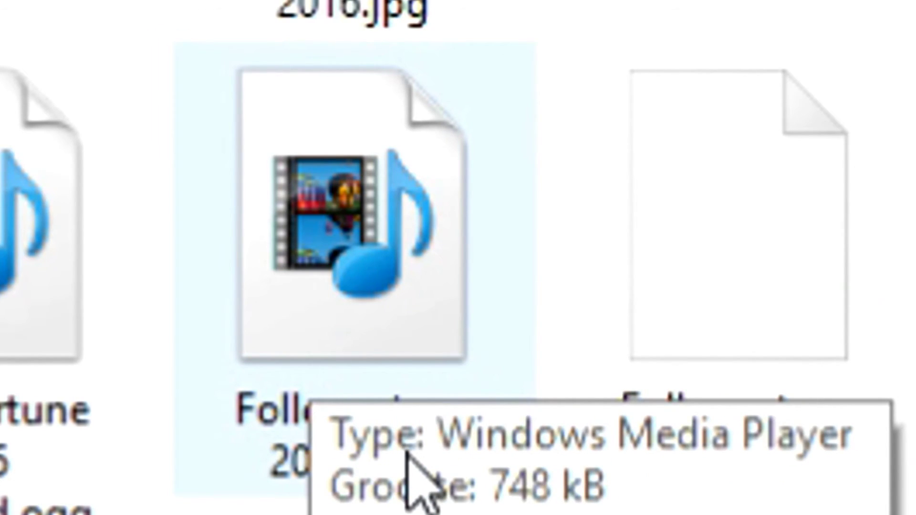
{"action": "key", "text": "Escape"}
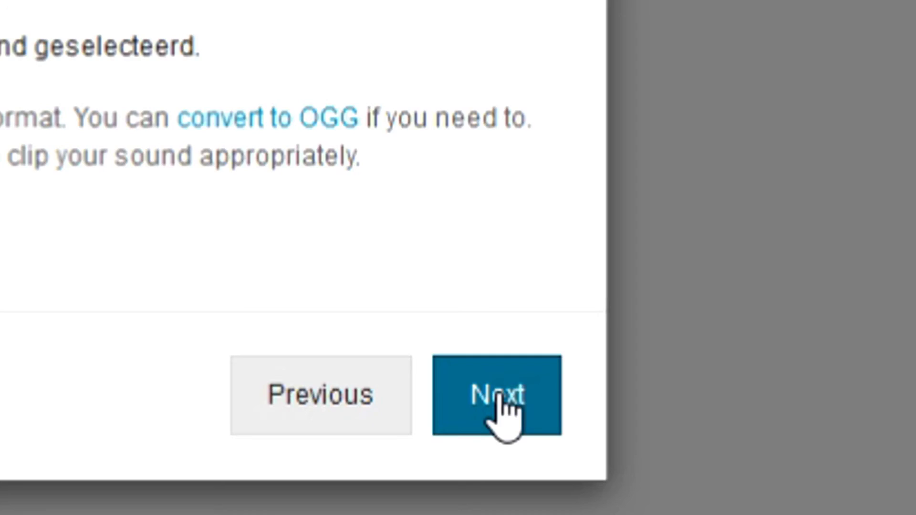
Advance to Step 4/6 and copy the hosted alert URL
{"action": "left_click", "coordinate": [575, 484]}
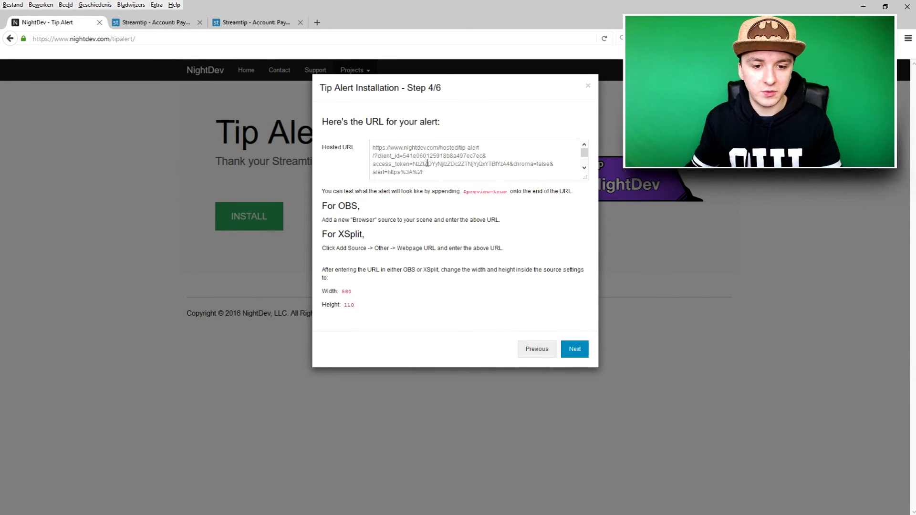
{"action": "triple_click", "coordinate": [427, 163]}
{"action": "key", "text": "Escape"}
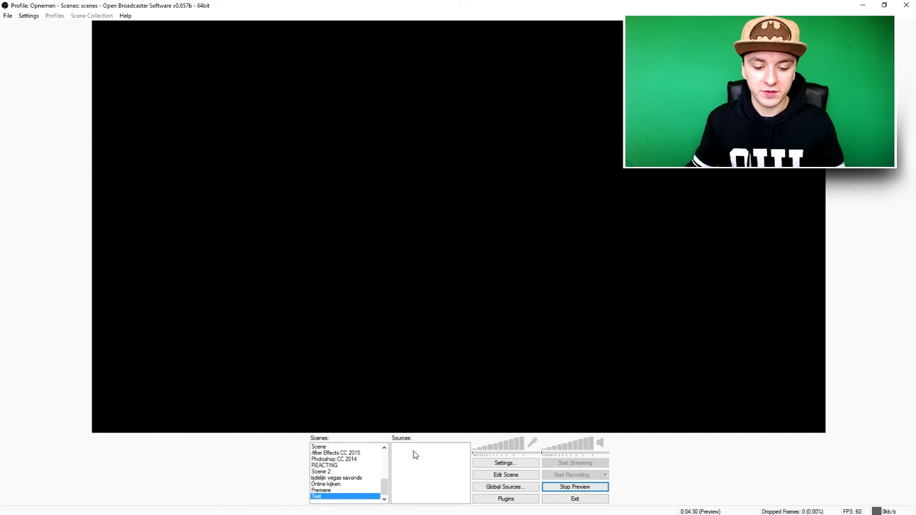
Add a CLR Browser source named Donation Alert to the Test scene
{"action": "right_click", "coordinate": [413, 452]}
{"action": "mouse_move", "coordinate": [421, 458]}
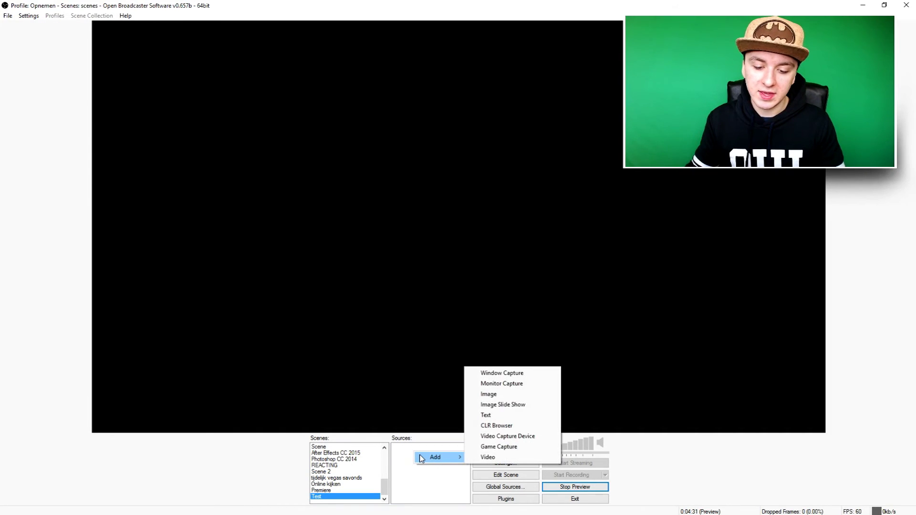
{"action": "left_click", "coordinate": [497, 425]}
{"action": "type", "text": "Donation Alert"}
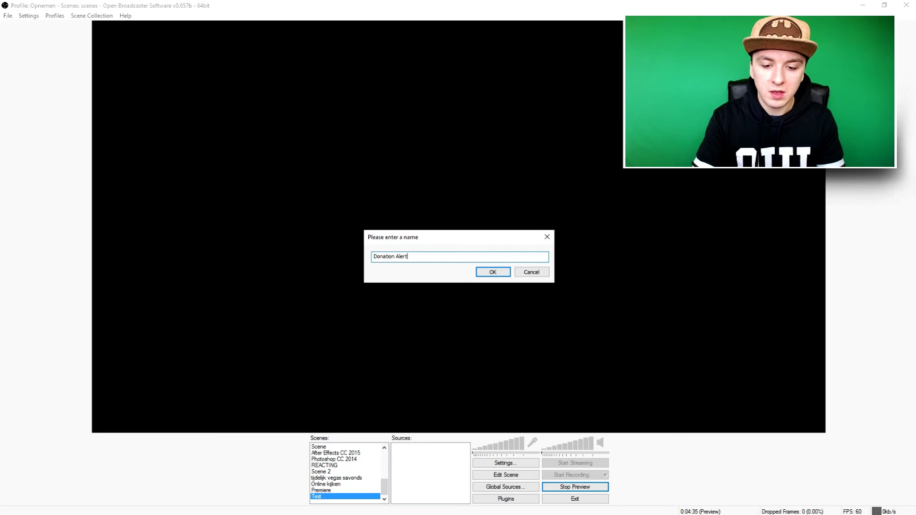
{"action": "key", "text": "Return"}
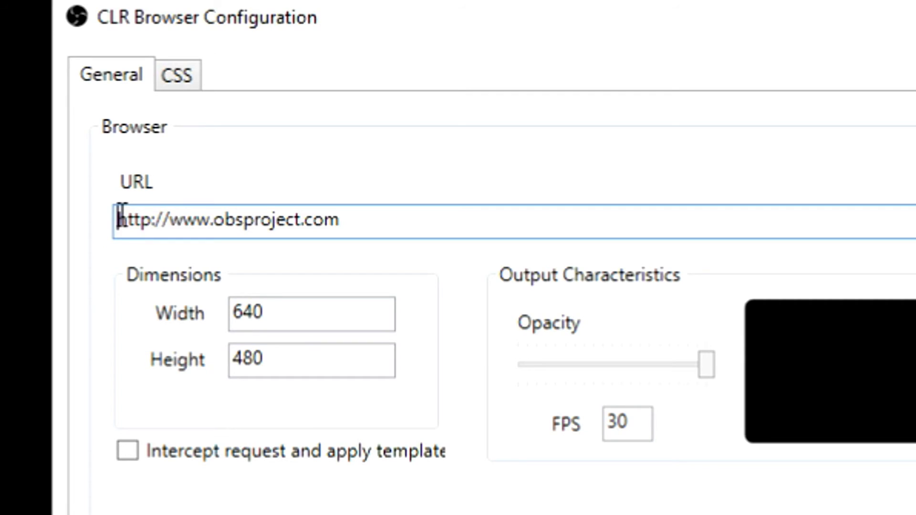
Paste the hosted alert URL and set the source size to 580 by 110
{"action": "left_click_drag", "start_coordinate": [286, 201], "coordinate": [377, 201]}
{"action": "key", "text": "ctrl+v"}
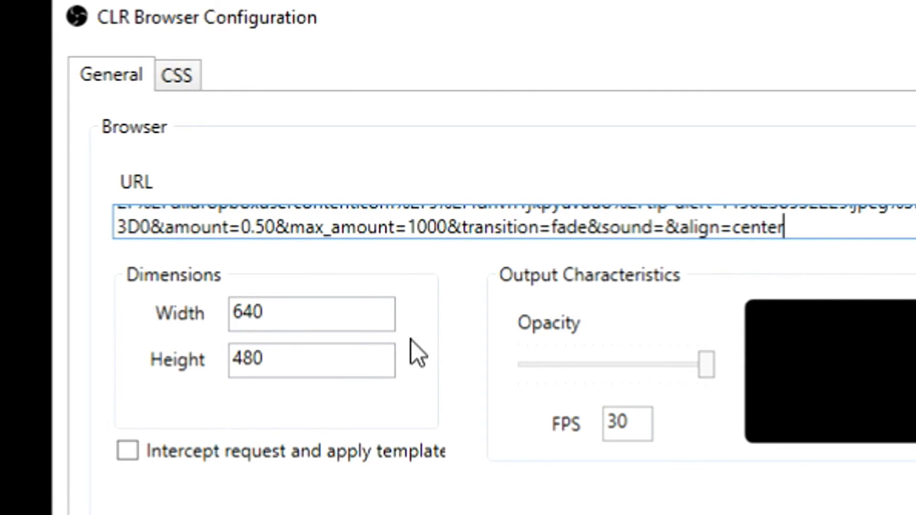
{"action": "double_click", "coordinate": [337, 314]}
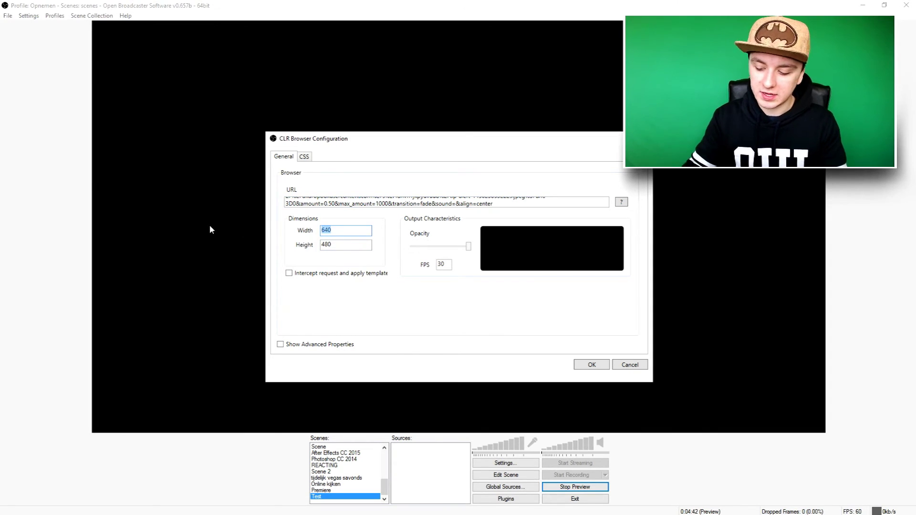
{"action": "type", "text": "580"}
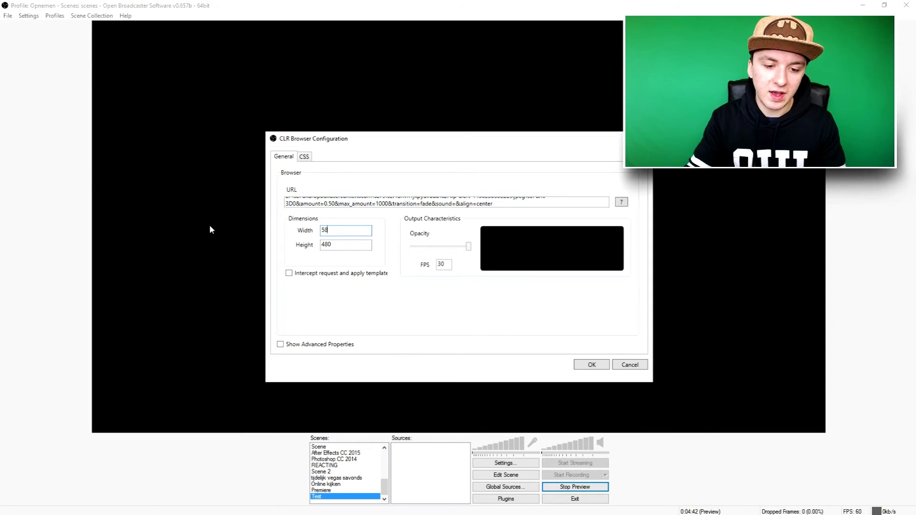
{"action": "key", "text": "Tab"}
{"action": "type", "text": "1100"}
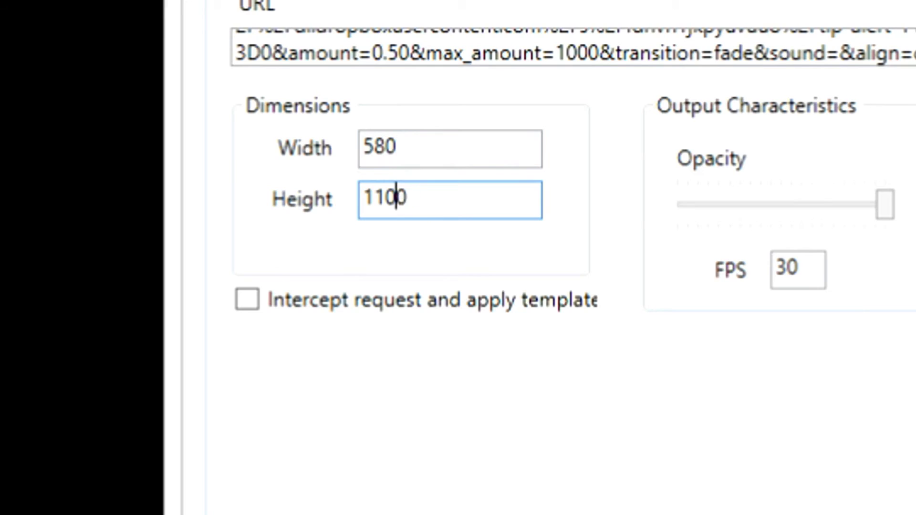
{"action": "key", "text": "Delete"}
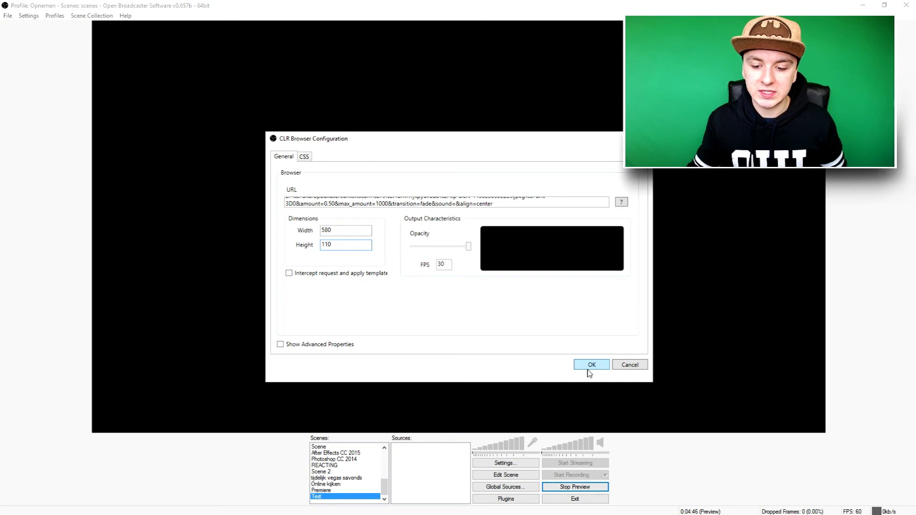
{"action": "left_click", "coordinate": [591, 366]}
{"action": "left_click", "coordinate": [508, 478]}
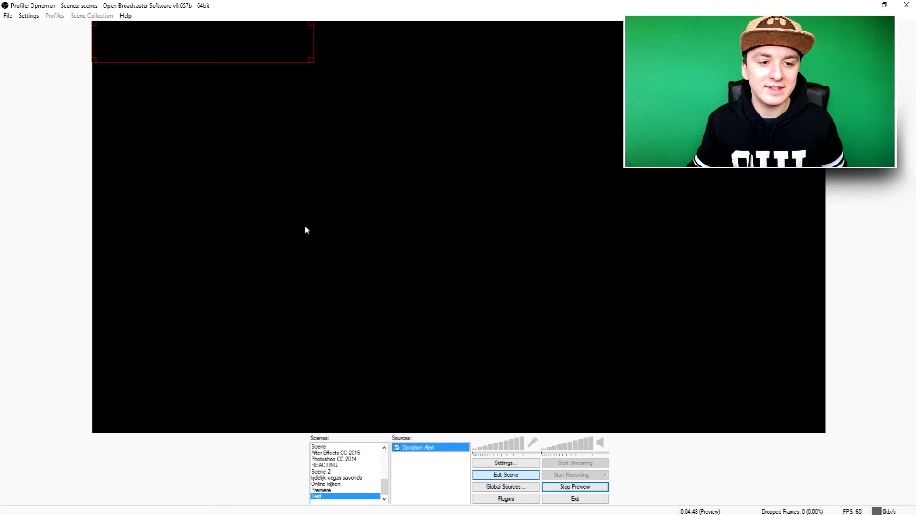
Drag the Donation Alert box to top centre and append &preview=true to its URL
{"action": "left_click_drag", "start_coordinate": [170, 23], "coordinate": [428, 80]}
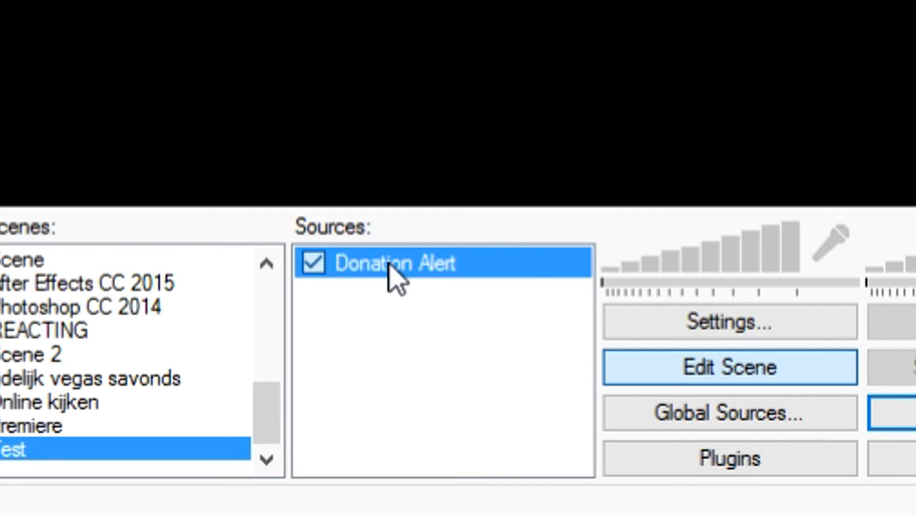
{"action": "double_click", "coordinate": [390, 267]}
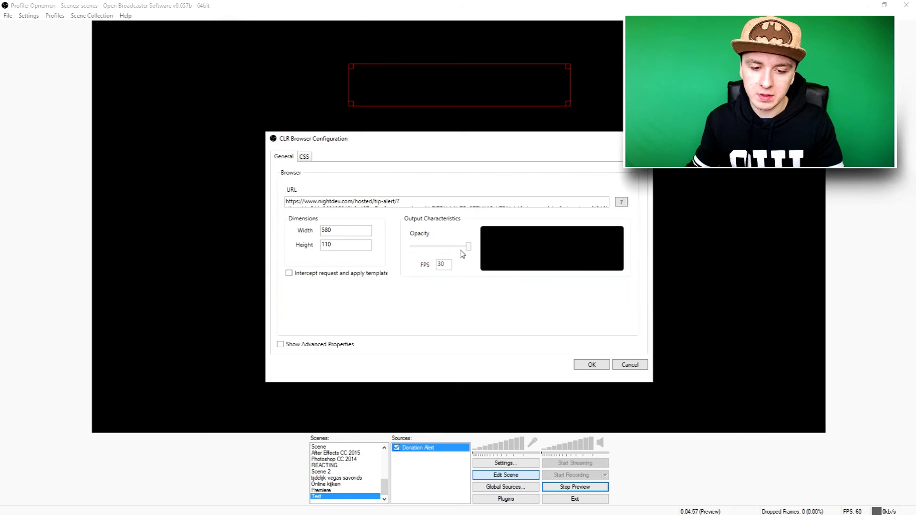
{"action": "scroll", "coordinate": [488, 201], "scroll_direction": "down", "scroll_amount": 1}
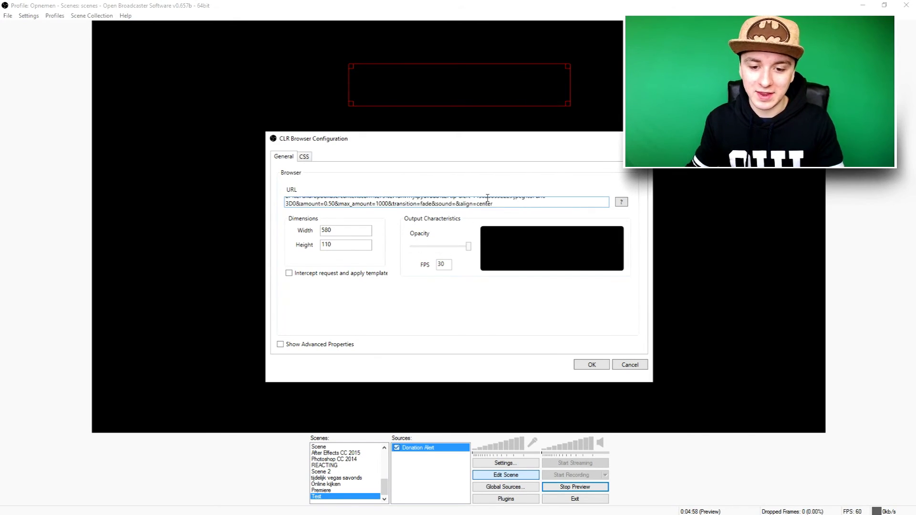
{"action": "left_click", "coordinate": [527, 202]}
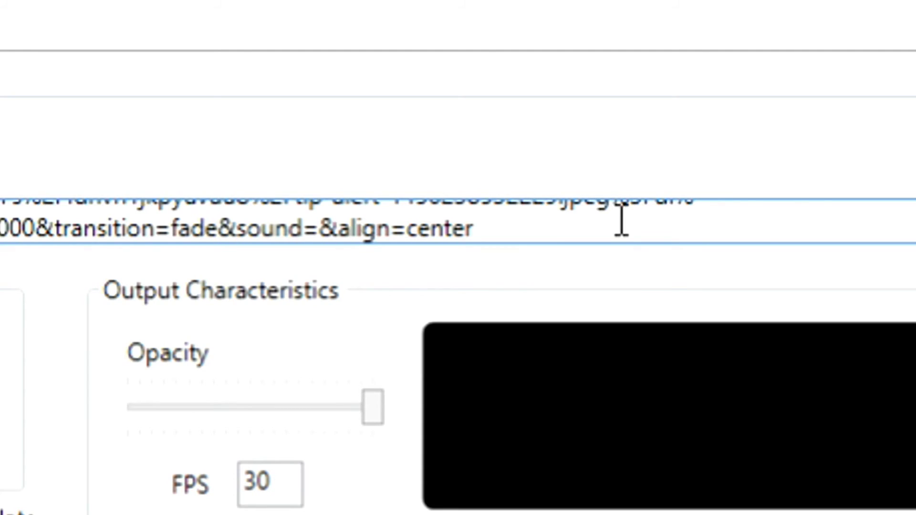
{"action": "type", "text": "&preview=true"}
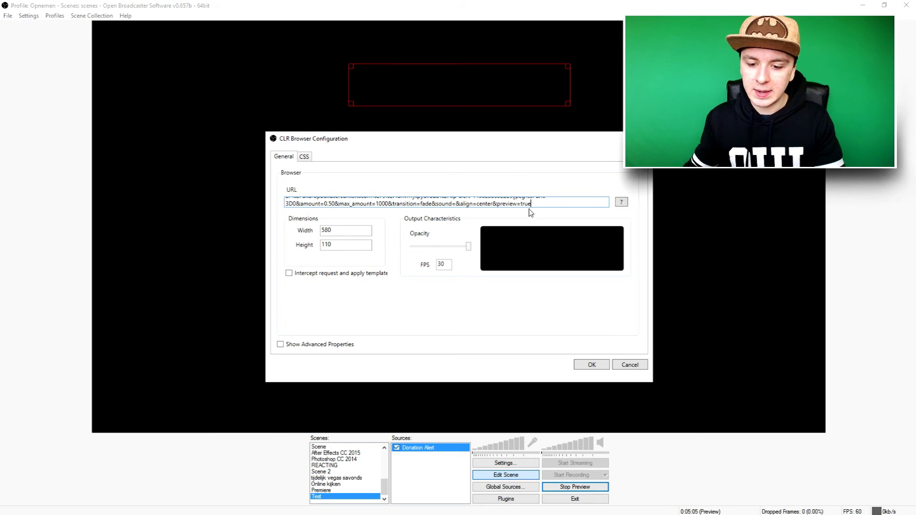
{"action": "left_click", "coordinate": [588, 365]}
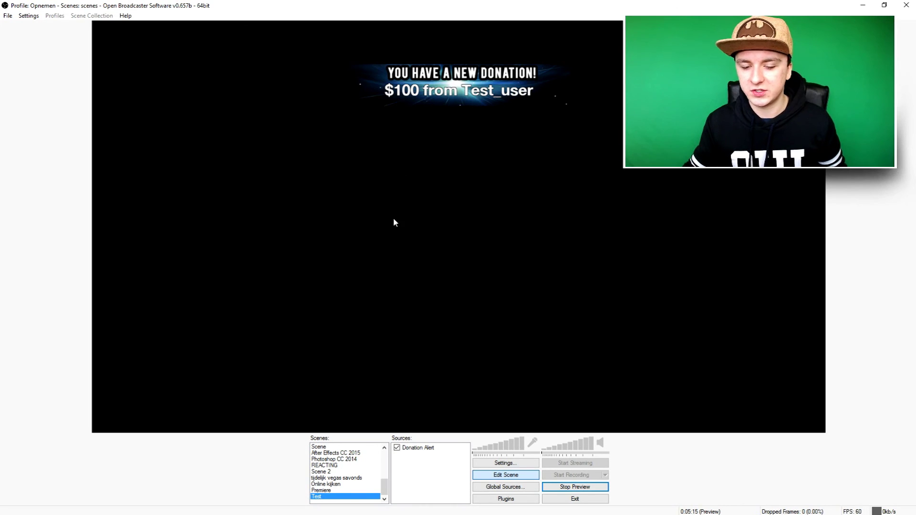
Toggle the Donation Alert source off and on to replay it, then reopen its settings
{"action": "left_click", "coordinate": [397, 448]}
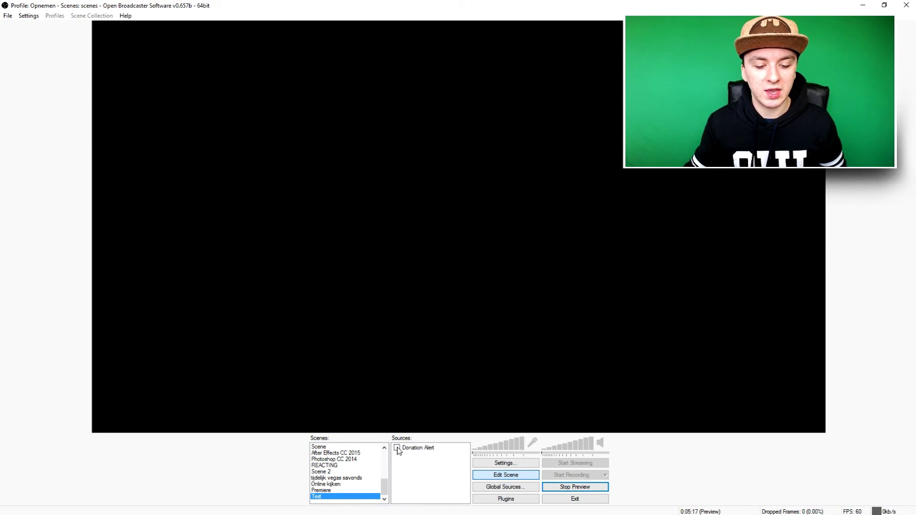
{"action": "left_click", "coordinate": [397, 448]}
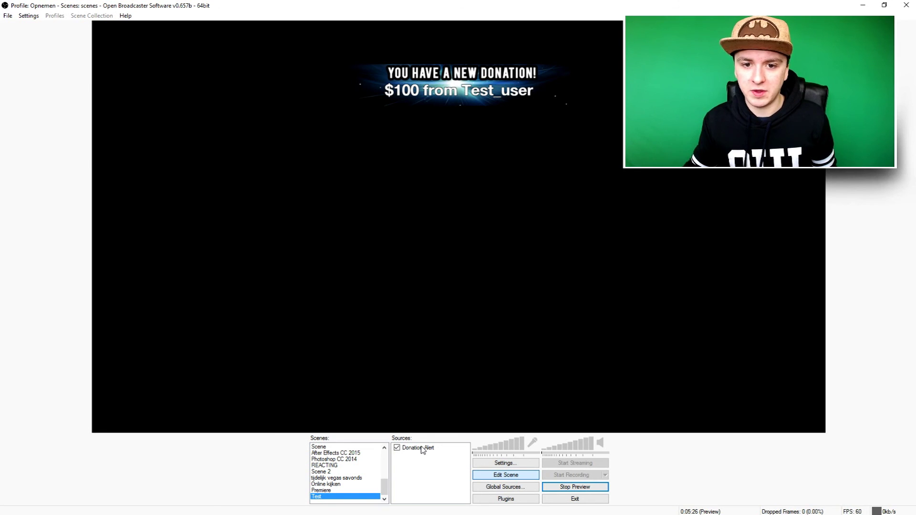
{"action": "double_click", "coordinate": [422, 448]}
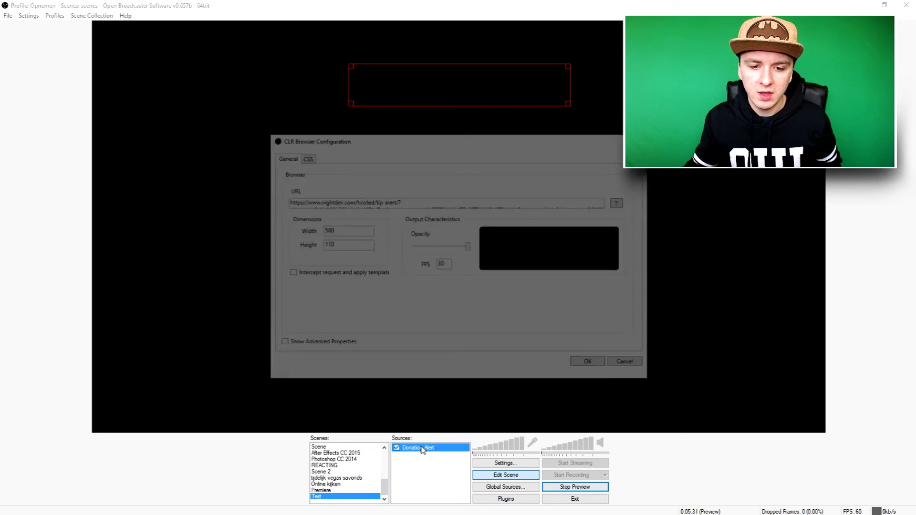
Delete preview=true from the Donation Alert URL and toggle the source off and on to reload it
{"action": "left_click", "coordinate": [449, 204]}
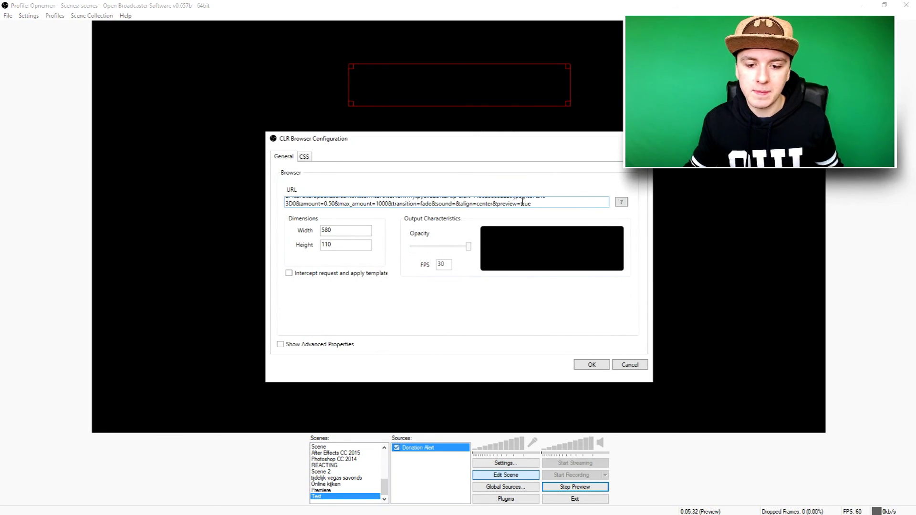
{"action": "left_click_drag", "start_coordinate": [545, 203], "coordinate": [502, 209]}
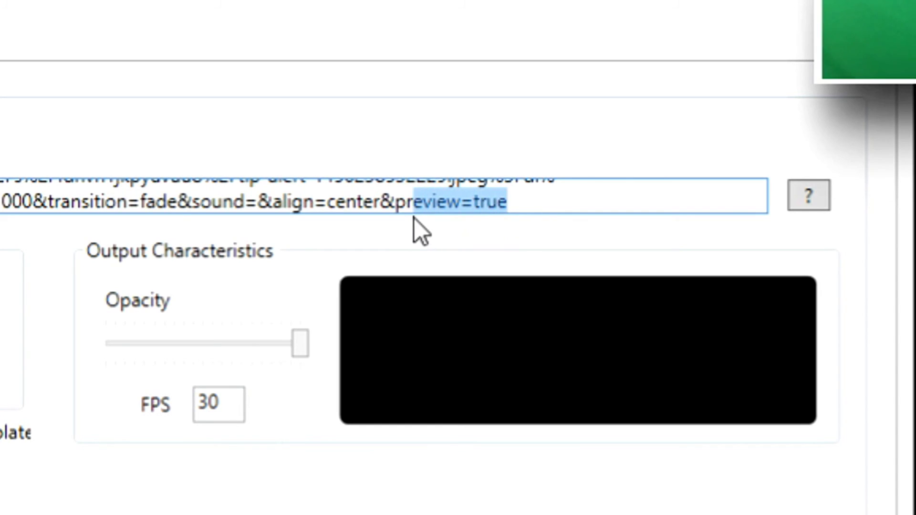
{"action": "key", "text": "BackSpace"}
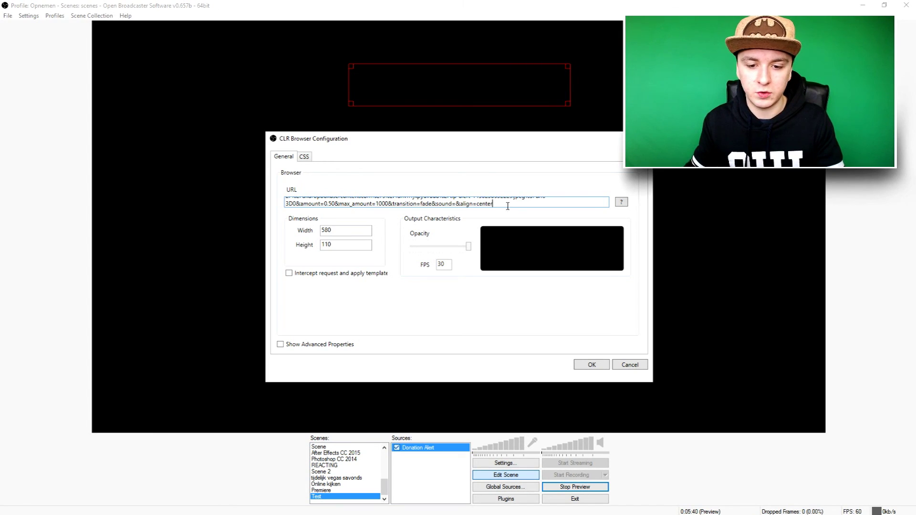
{"action": "left_click", "coordinate": [591, 367]}
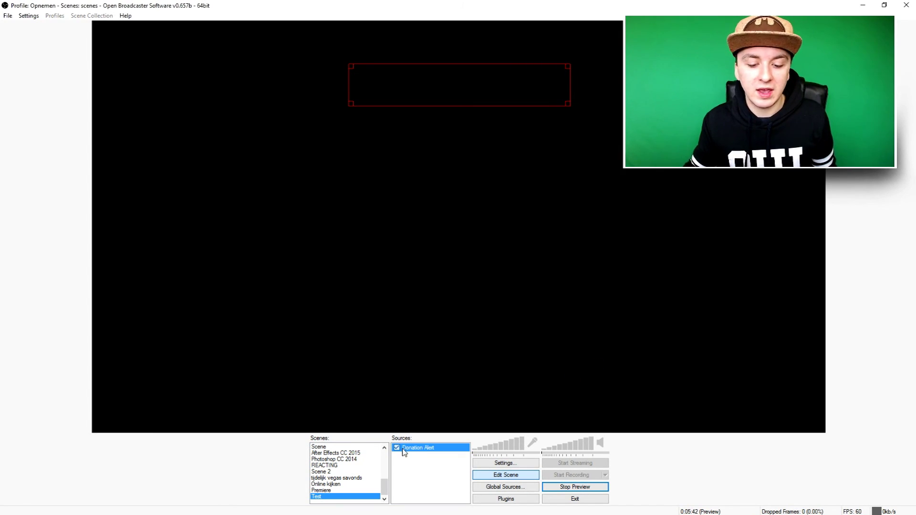
{"action": "left_click", "coordinate": [397, 448]}
{"action": "left_click", "coordinate": [397, 448]}
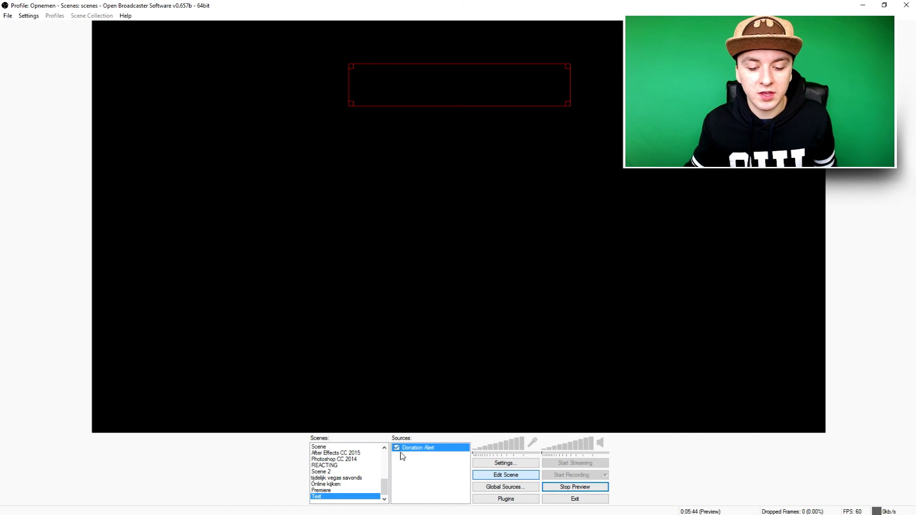
{"action": "left_click", "coordinate": [419, 476]}
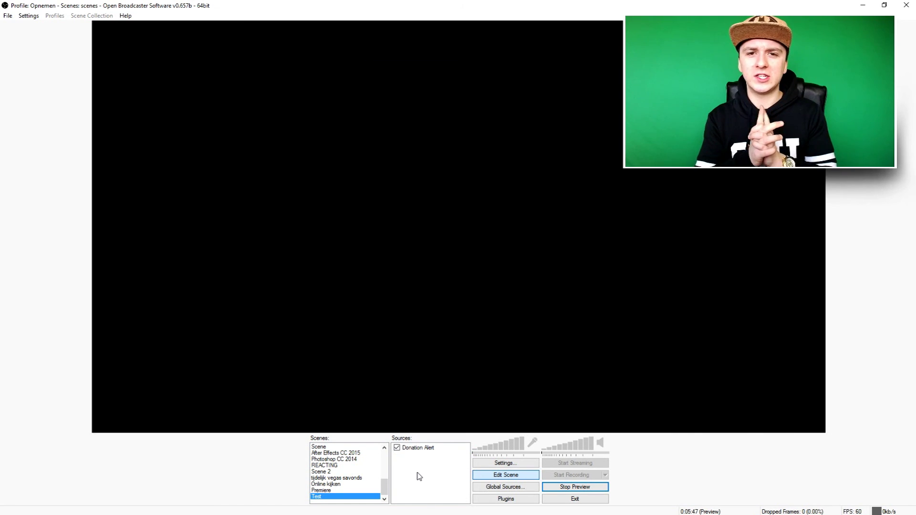